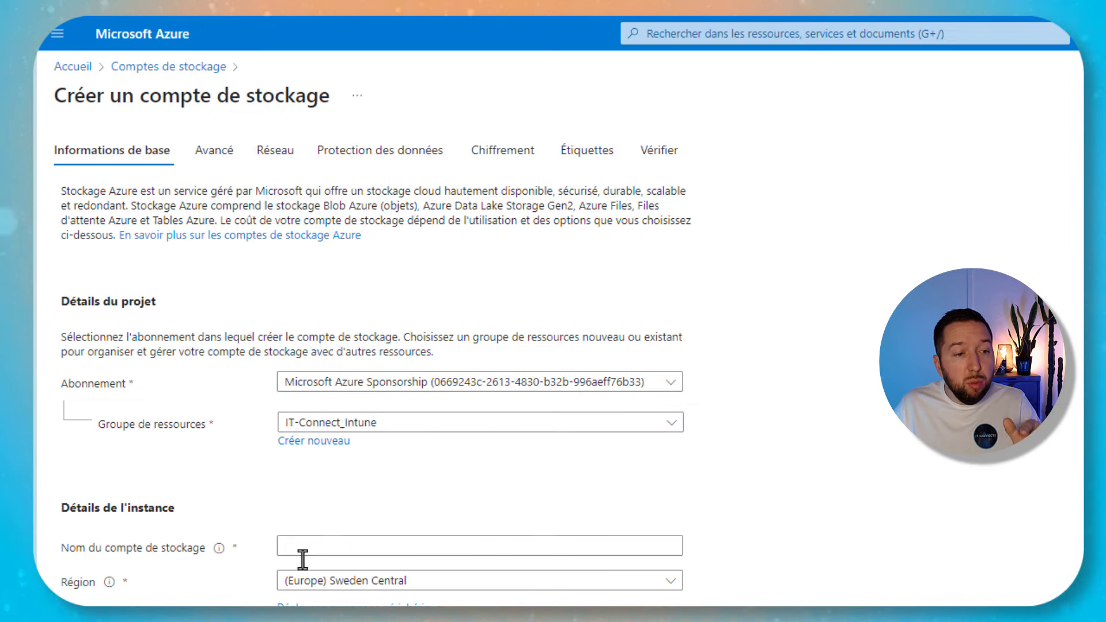
# Name the storage account itconnectintunedemo and set redundancy to locally redundant storage (LRS)
pyautogui.click(302, 556)
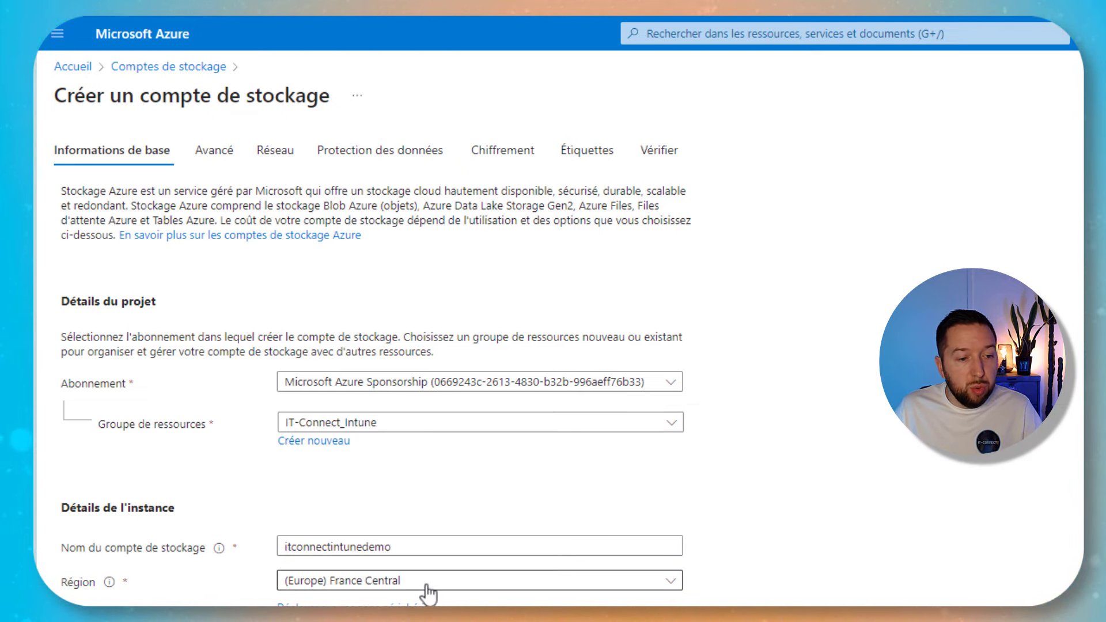
pyautogui.scroll(-4, 428, 594)
pyautogui.click(439, 484)
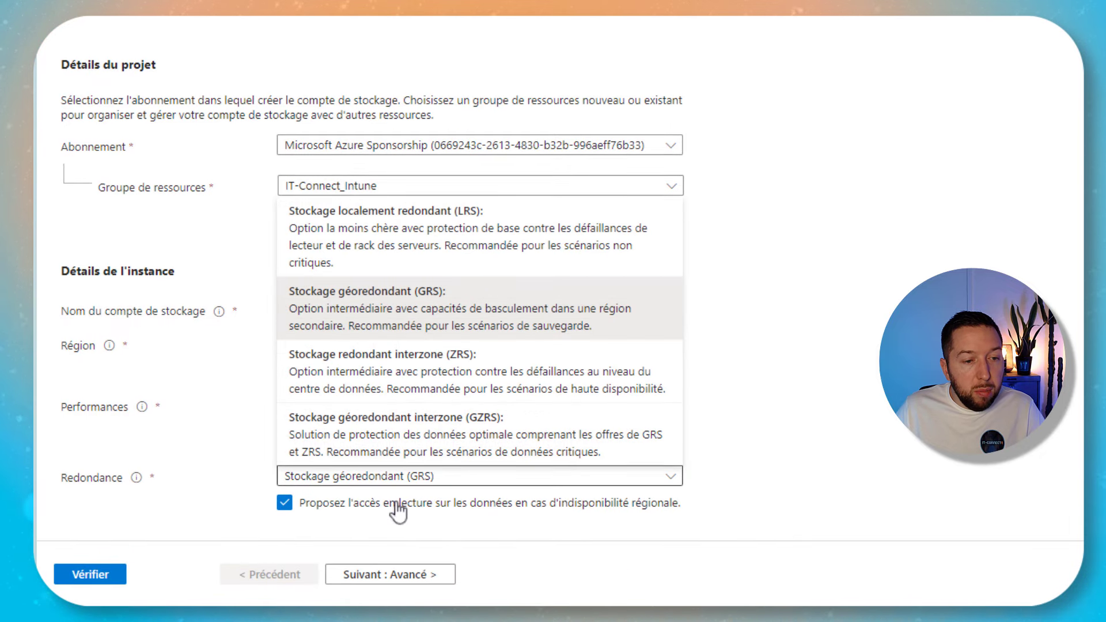
pyautogui.click(405, 245)
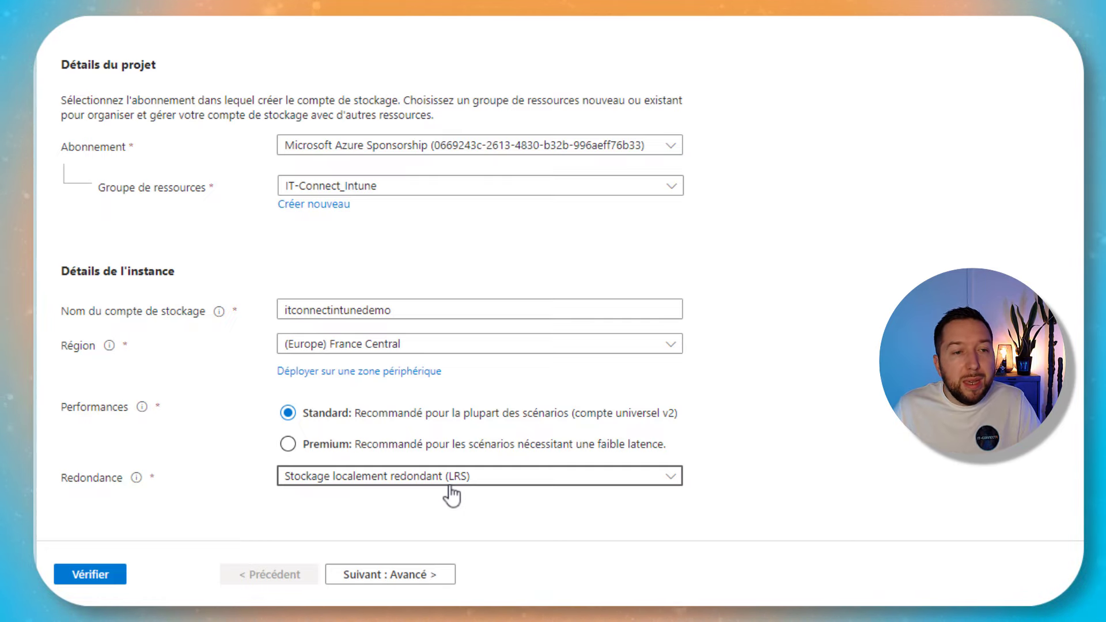
# Advance through the Advanced and Network pages of the storage account creation wizard
pyautogui.click(415, 575)
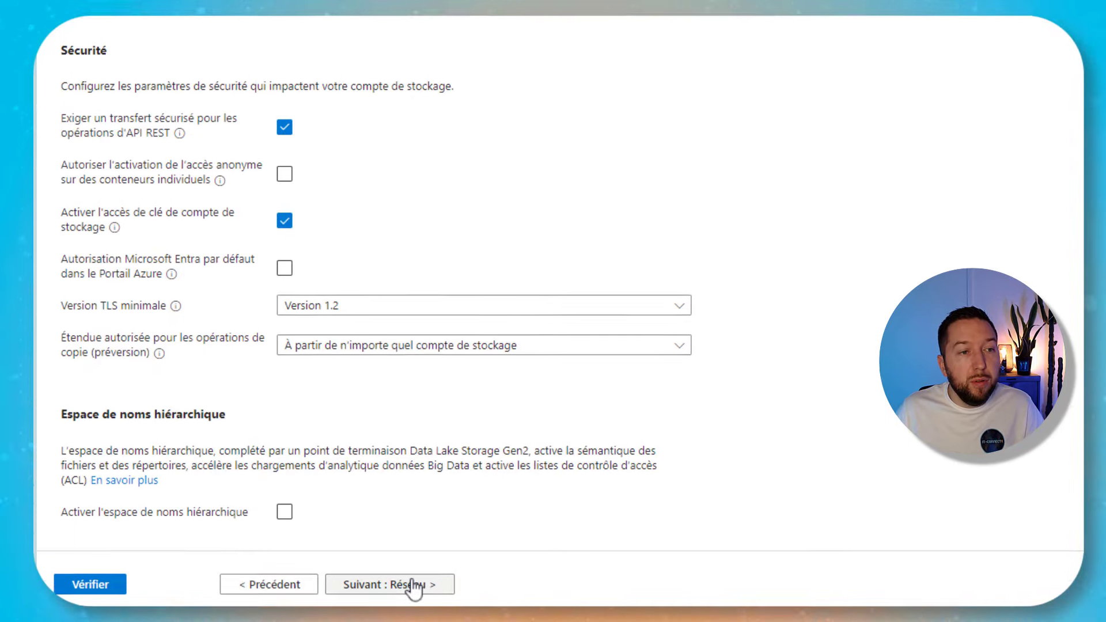
pyautogui.click(277, 55)
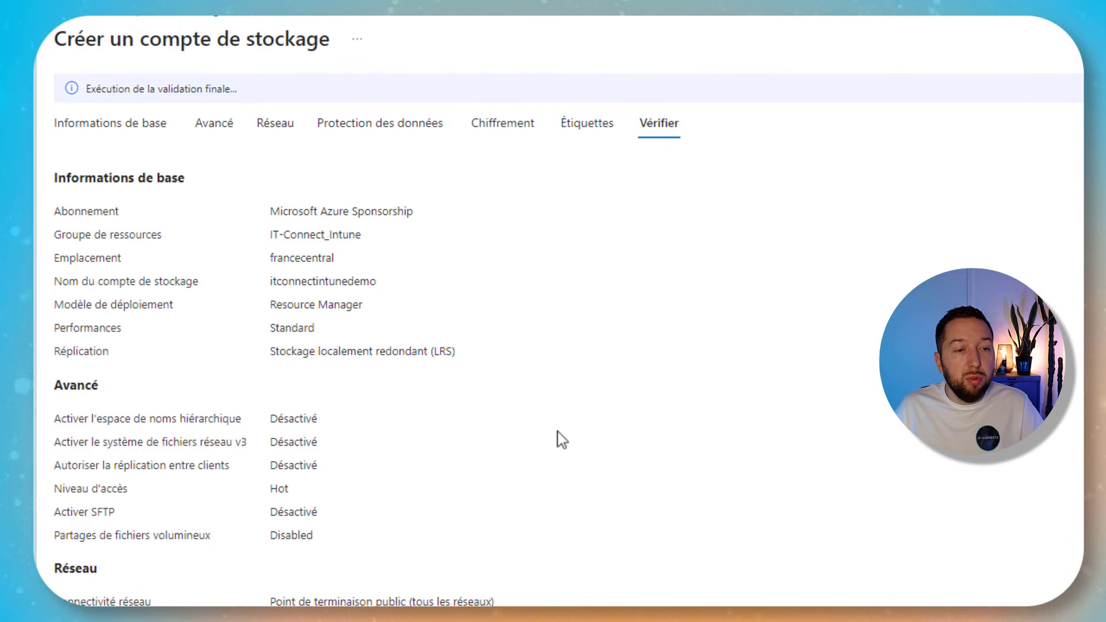
pyautogui.scroll(-10, 562, 440)
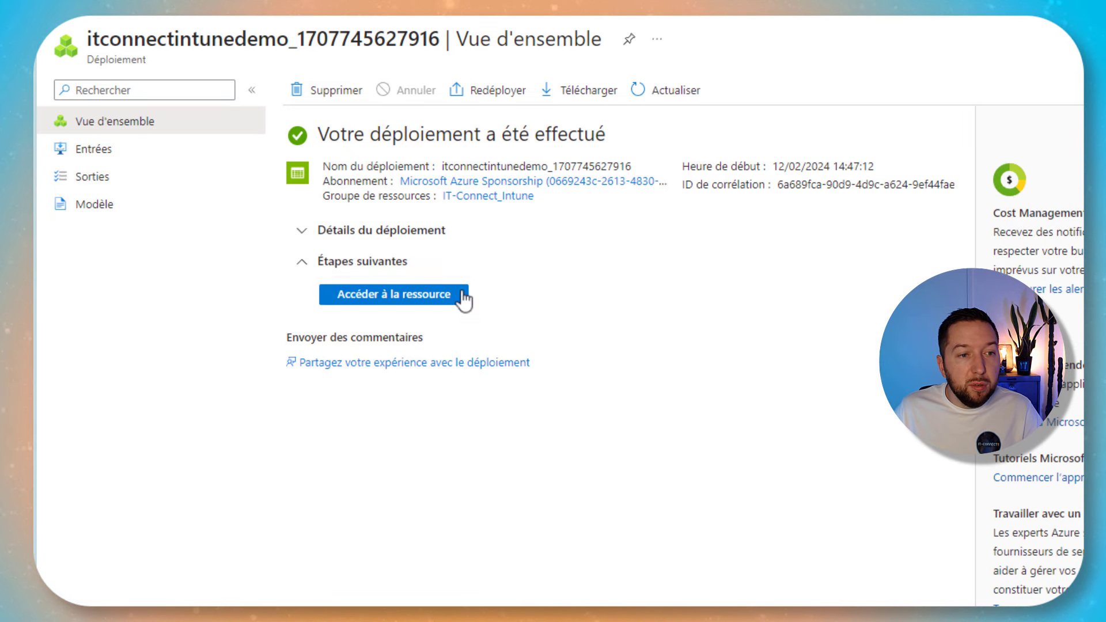
# Enable anonymous blob access in itconnectintunedemo's Configuration and save the change
pyautogui.click(372, 301)
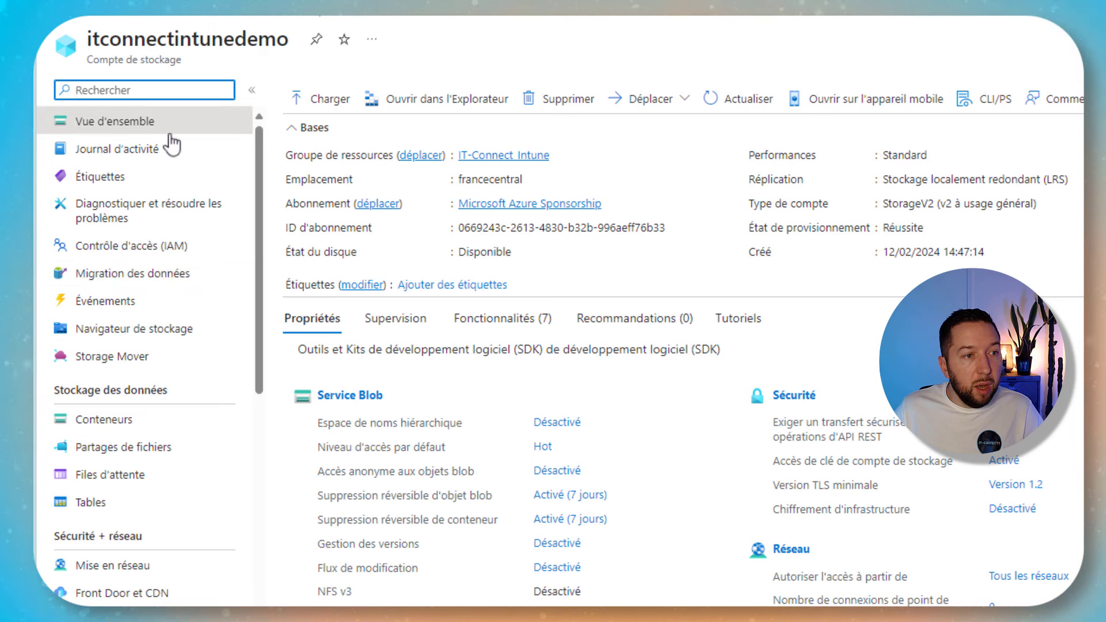
pyautogui.scroll(-10, 139, 326)
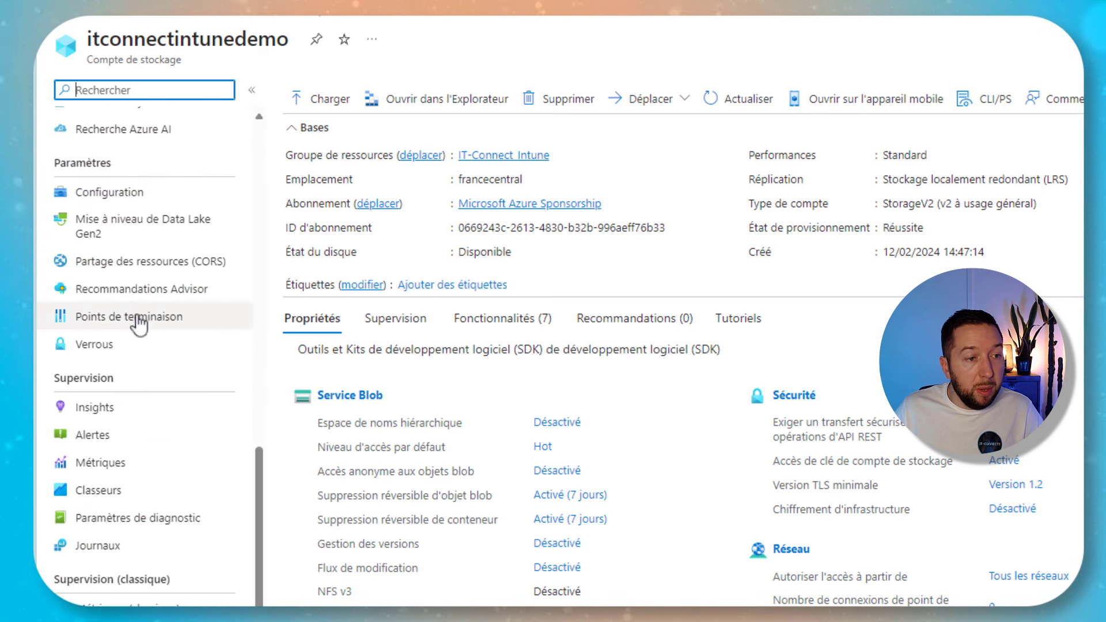
pyautogui.click(141, 194)
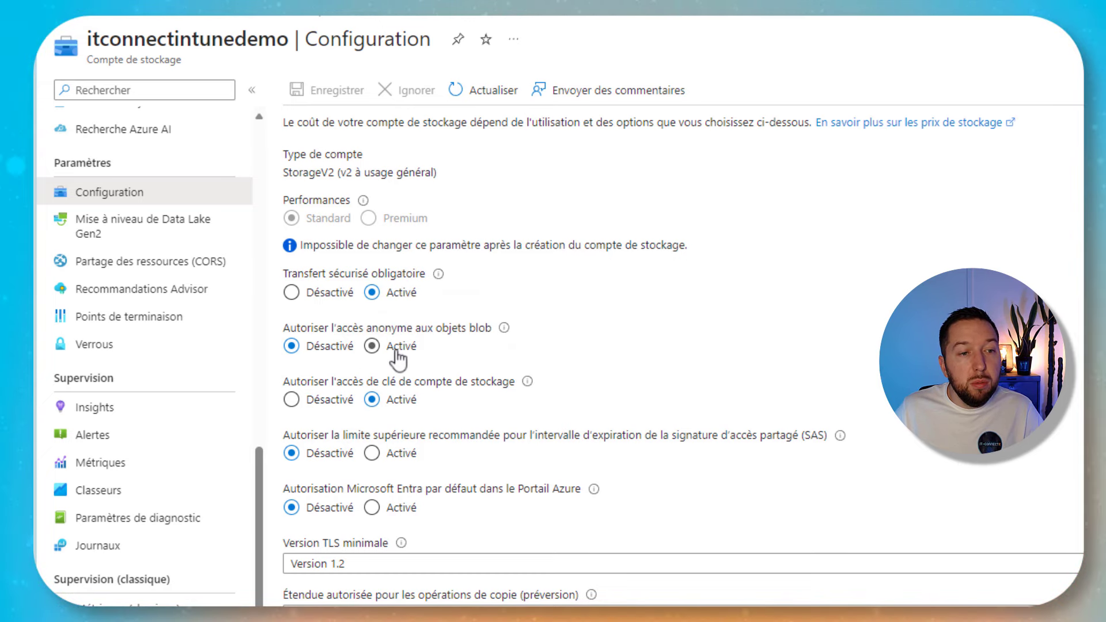
pyautogui.click(373, 346)
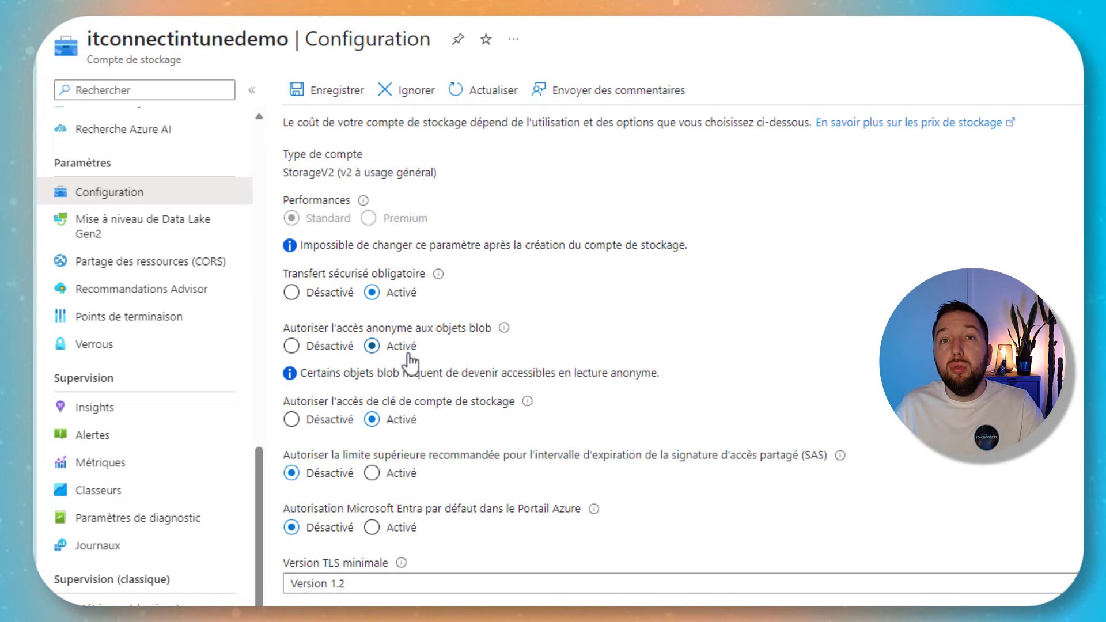
pyautogui.click(311, 93)
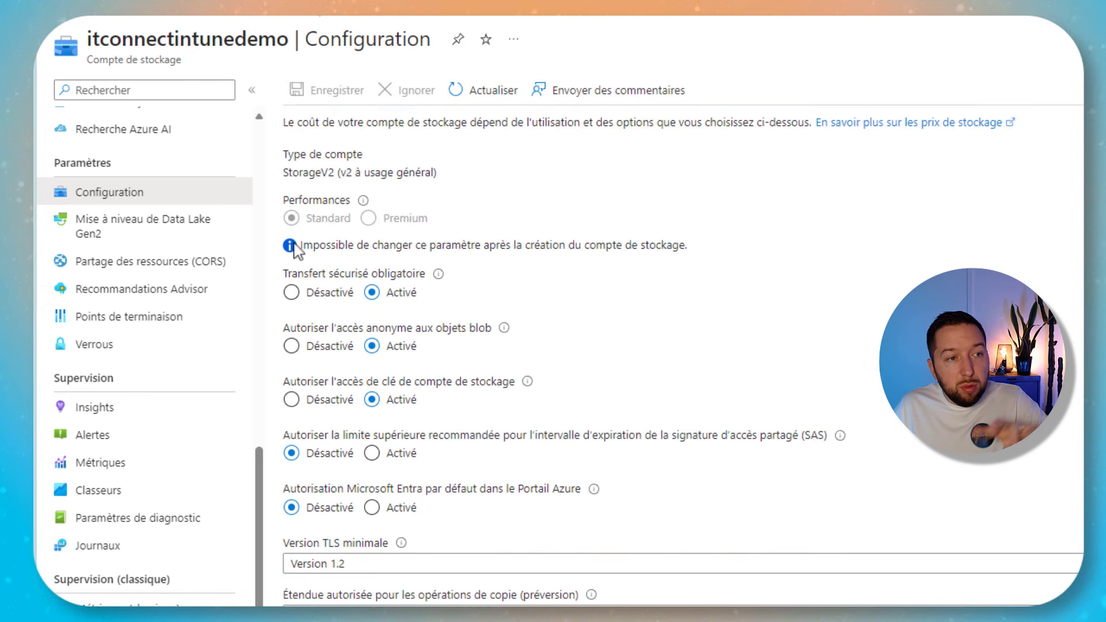
pyautogui.scroll(10, 200, 294)
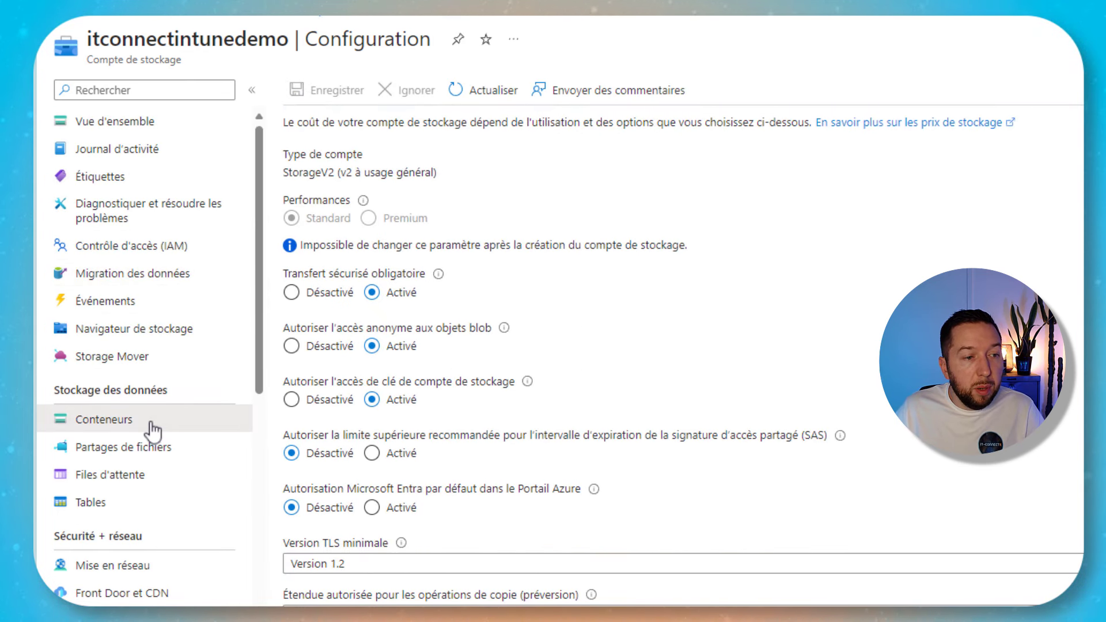
# Add a container named 'images' from the storage account's Containers list
pyautogui.click(153, 430)
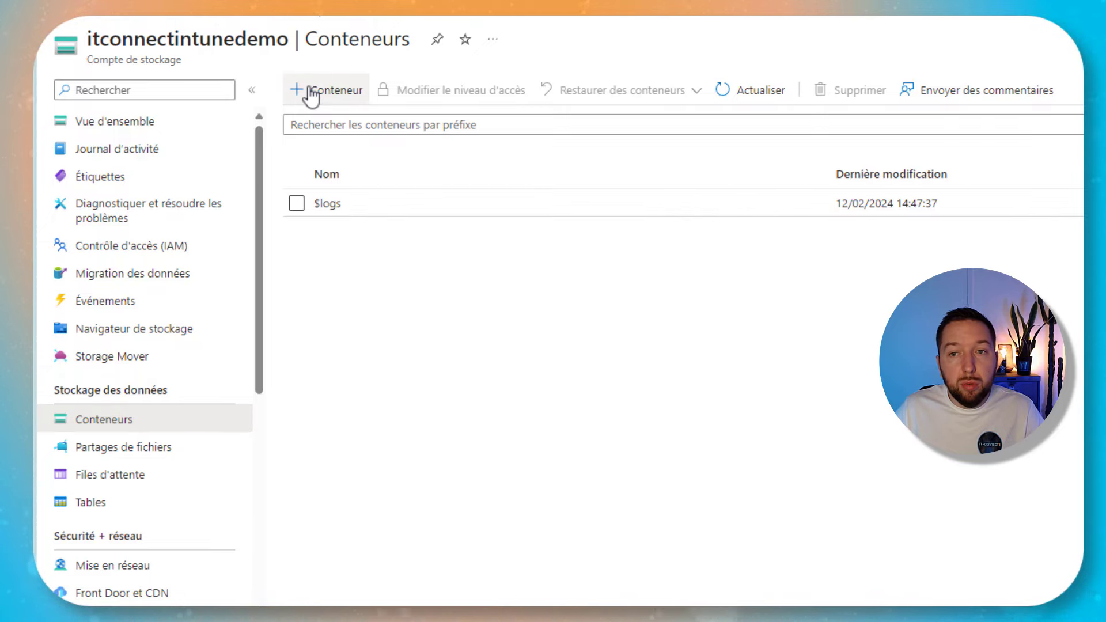
pyautogui.click(311, 91)
pyautogui.write('i')
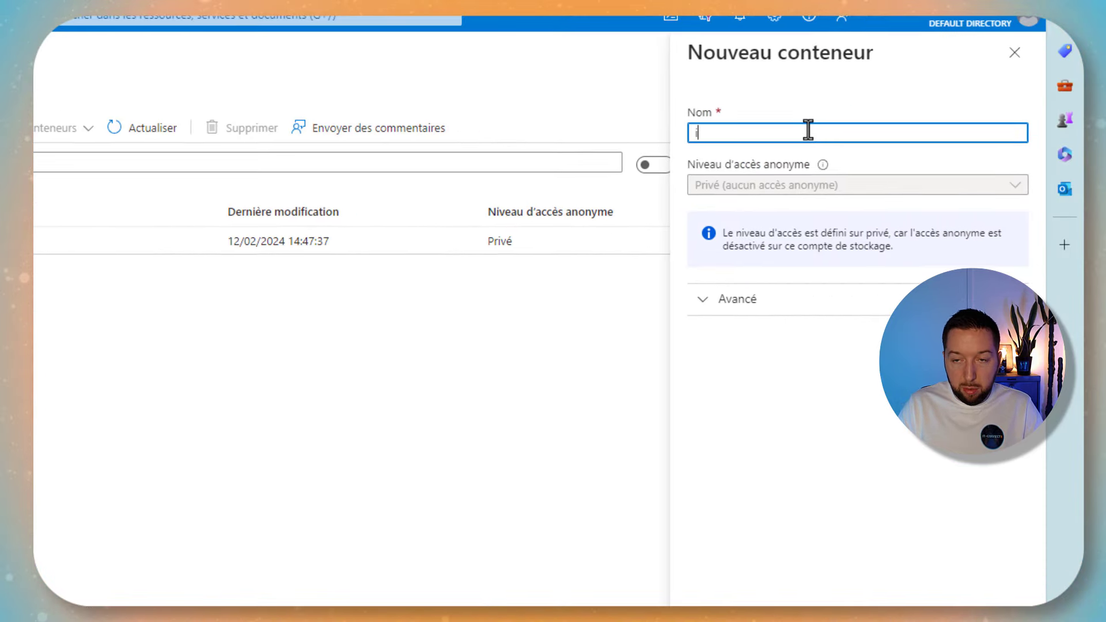
pyautogui.write('mages')
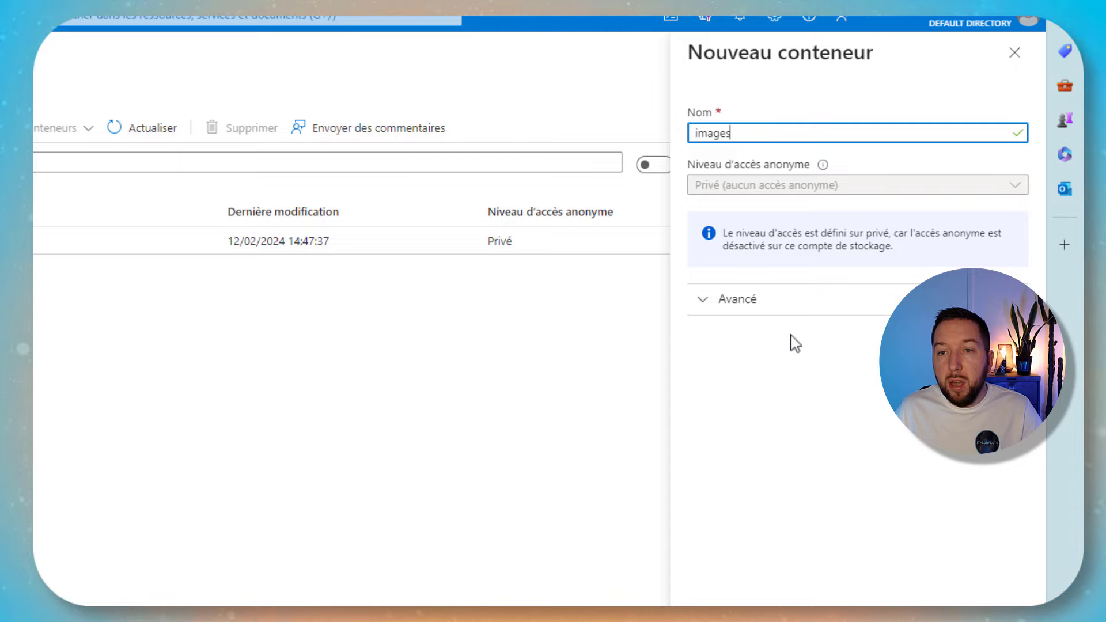
pyautogui.click(781, 305)
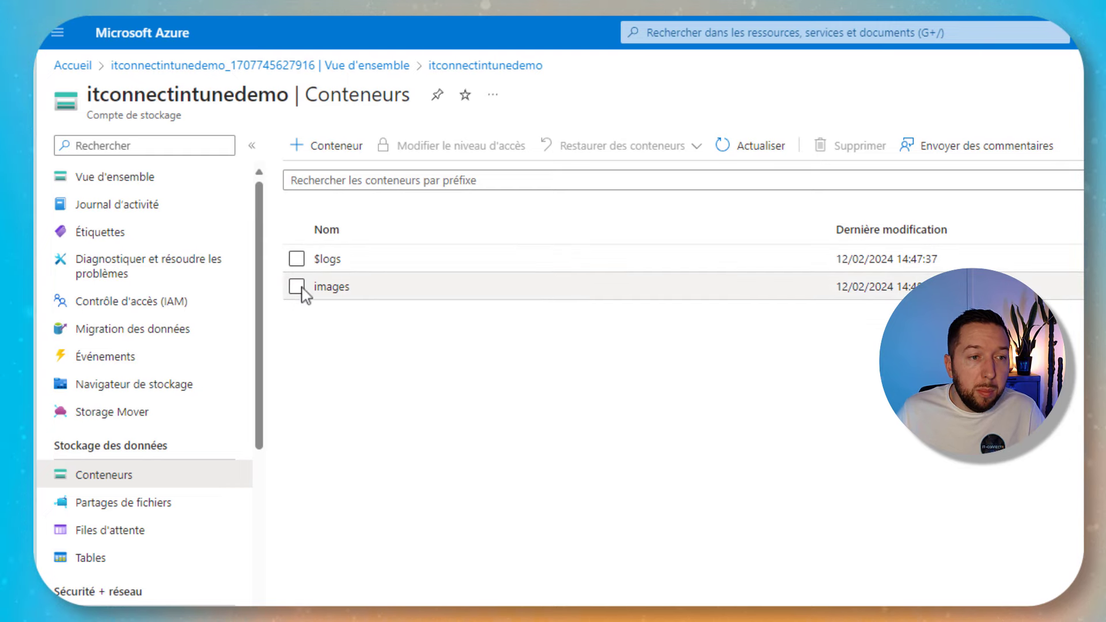
# Upload IT-Connect_Wallpaper_052020-V2.png into the images container
pyautogui.click(332, 287)
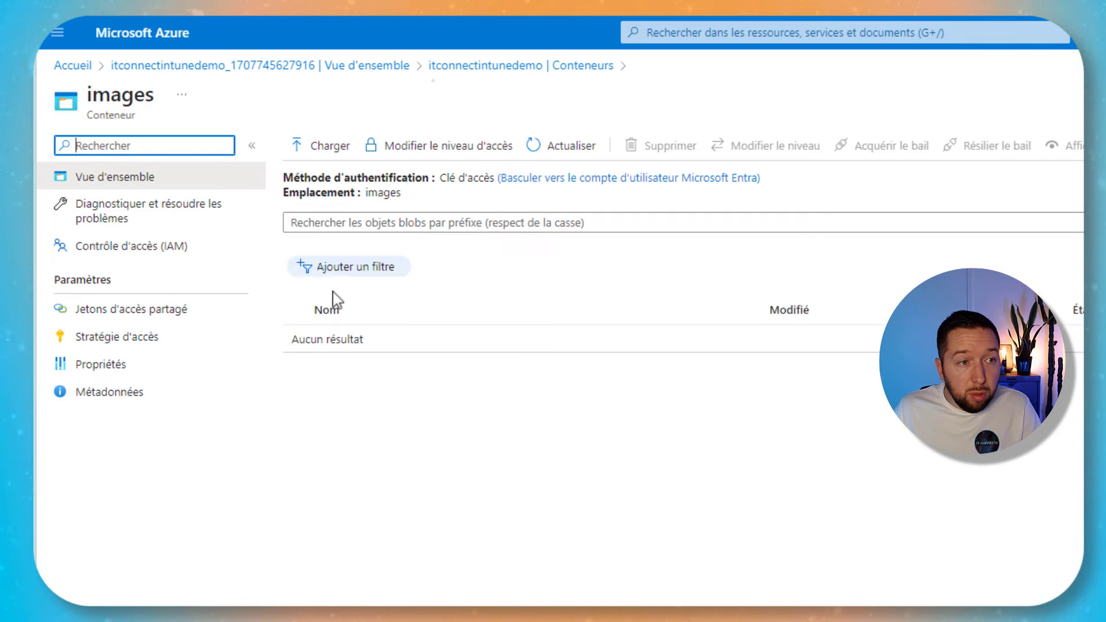
pyautogui.click(329, 148)
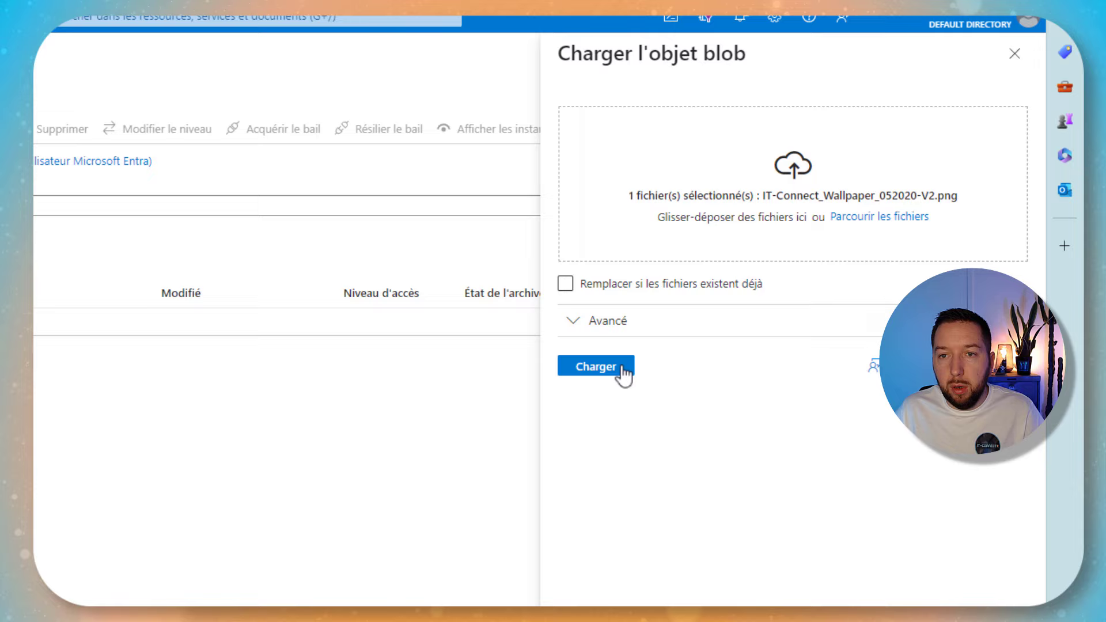
pyautogui.click(617, 368)
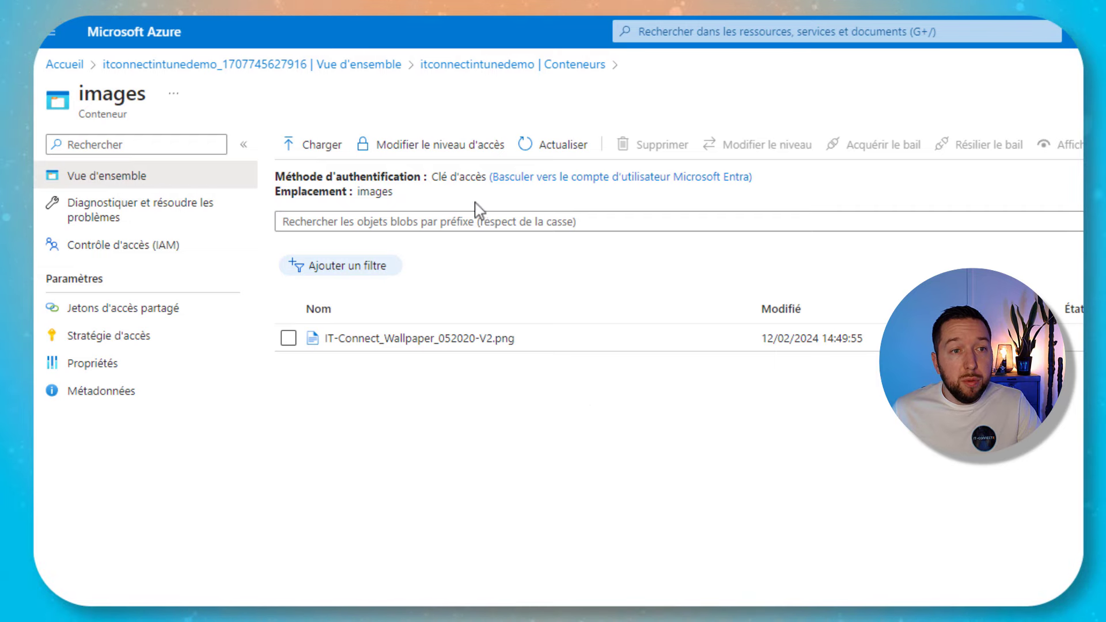
# Set the images container's anonymous access level to Conteneur (container and blobs)
pyautogui.click(443, 154)
pyautogui.click(415, 265)
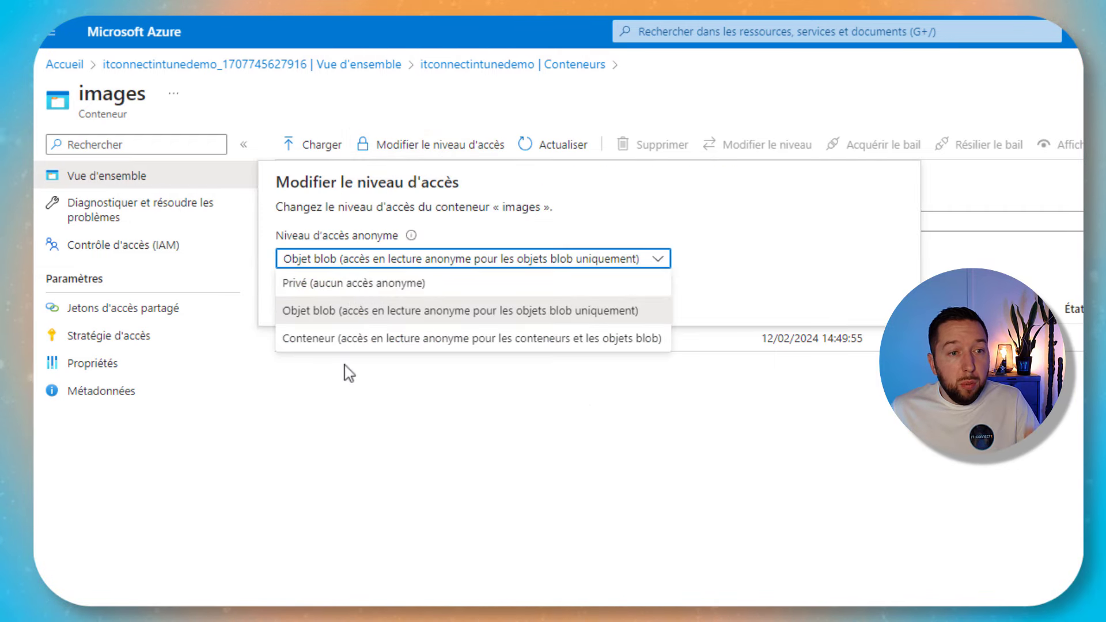
pyautogui.click(336, 345)
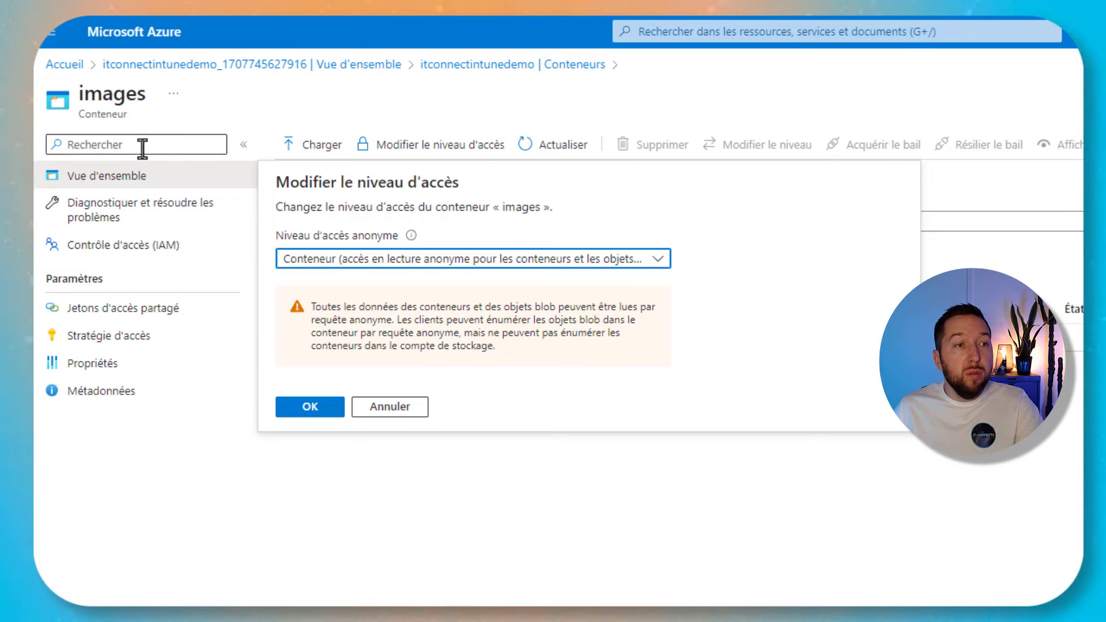
# Confirm the Conteneur access level and copy the wallpaper blob's URL
pyautogui.click(310, 407)
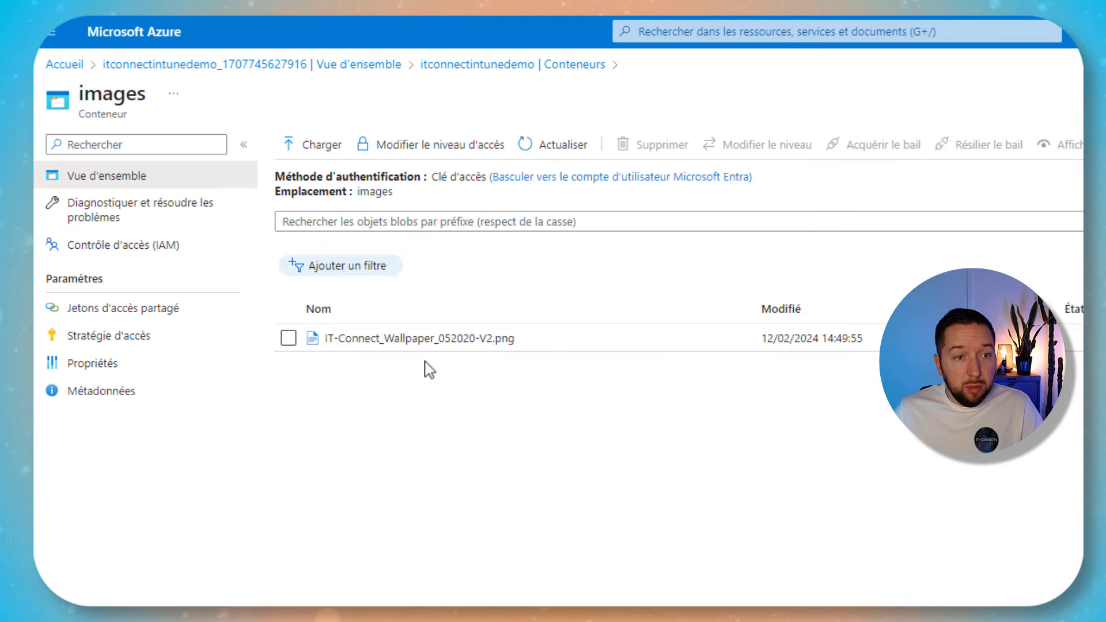
pyautogui.click(350, 340)
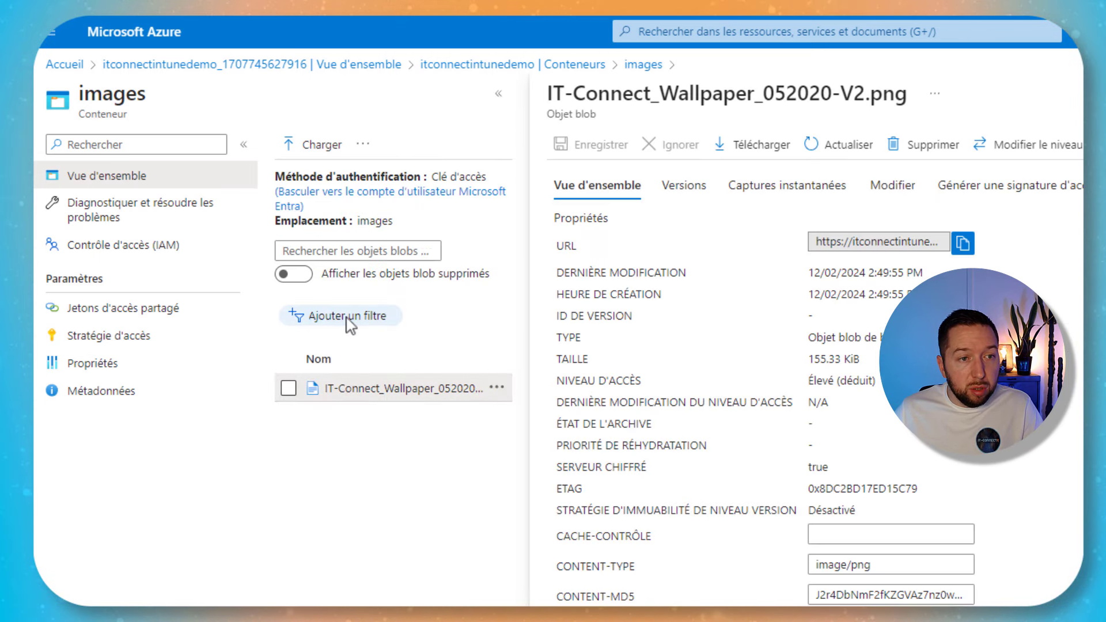
pyautogui.click(962, 244)
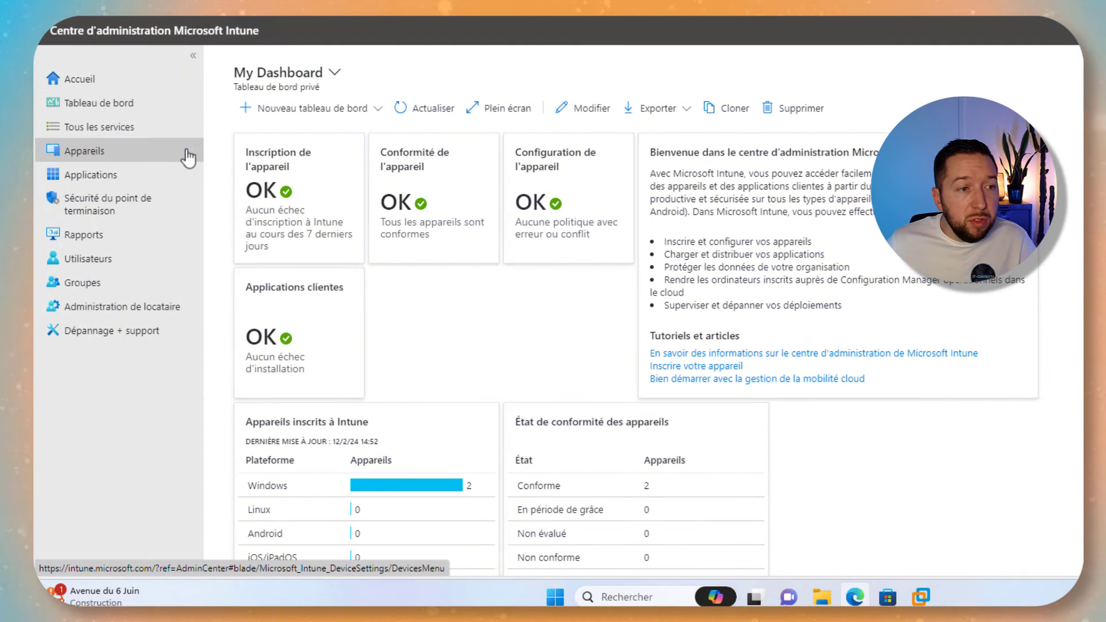
# Go to Appareils > Windows > Profils de configuration and choose Créer > Nouvelle stratégie
pyautogui.click(89, 155)
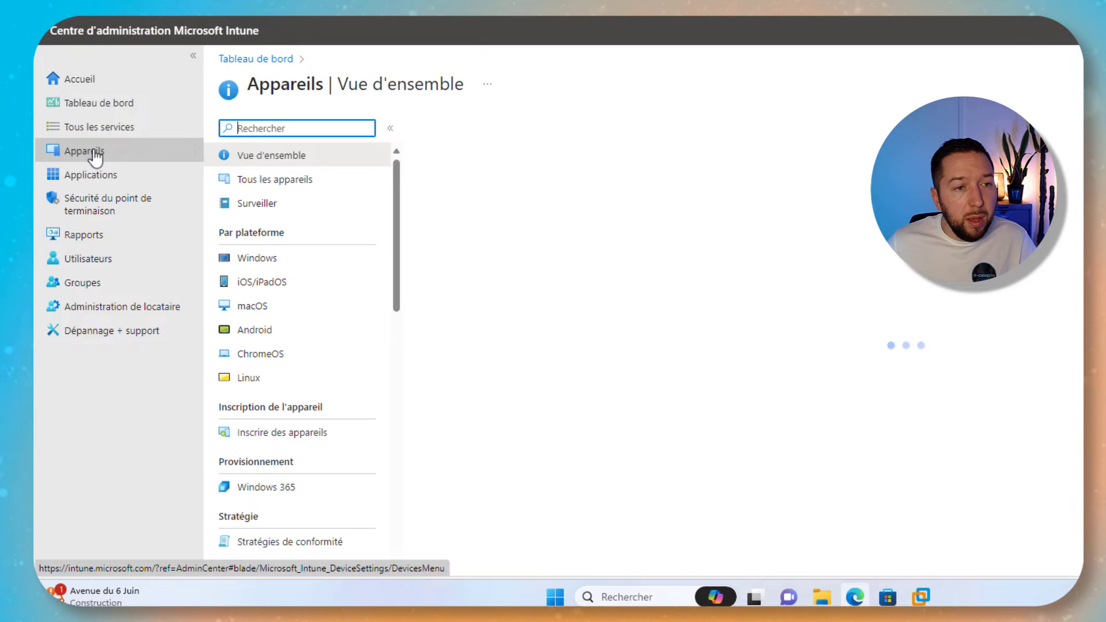
pyautogui.click(282, 259)
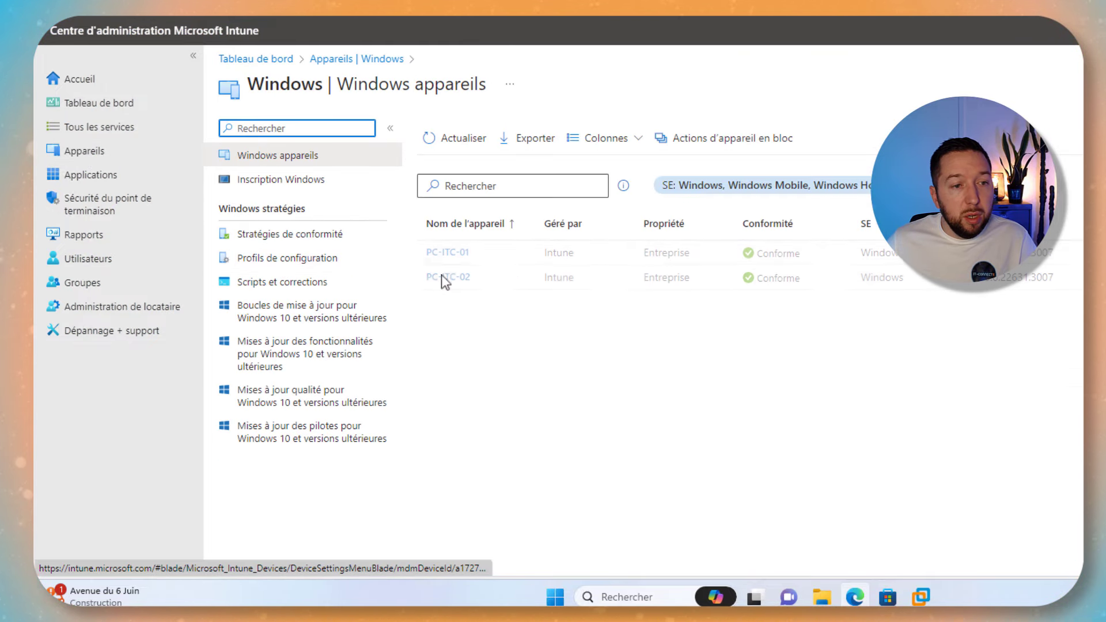
pyautogui.click(271, 258)
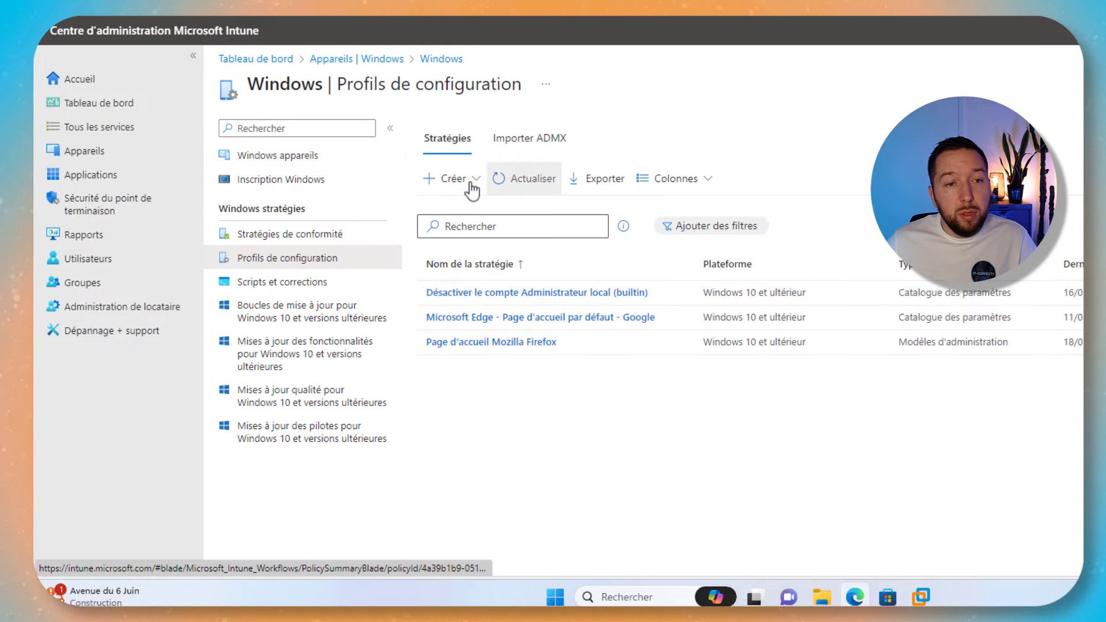
pyautogui.click(459, 182)
pyautogui.click(475, 213)
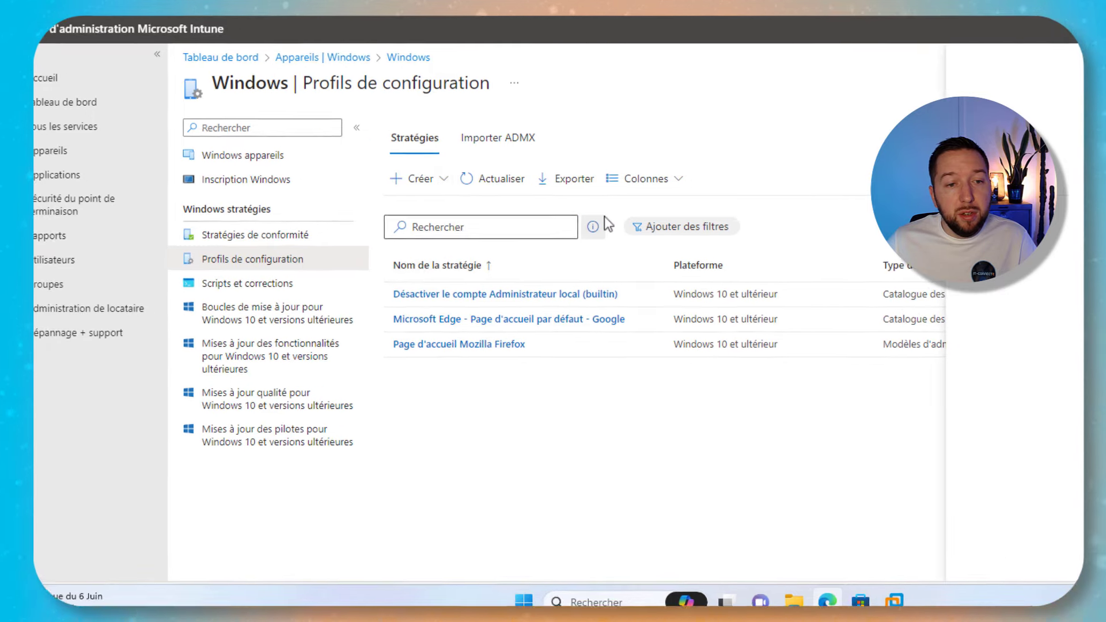
# Create a Windows 10 Restrictions sur l'appareil template profile named 'Configurer fond d'écran et écran de verrouillage'
pyautogui.click(673, 127)
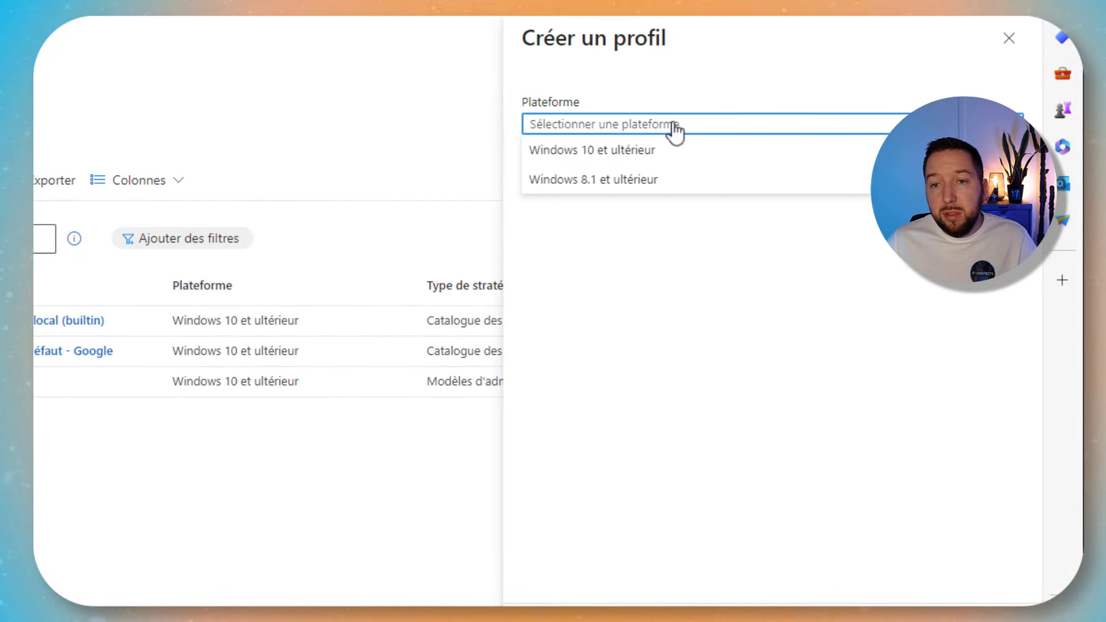
pyautogui.click(581, 151)
pyautogui.click(673, 180)
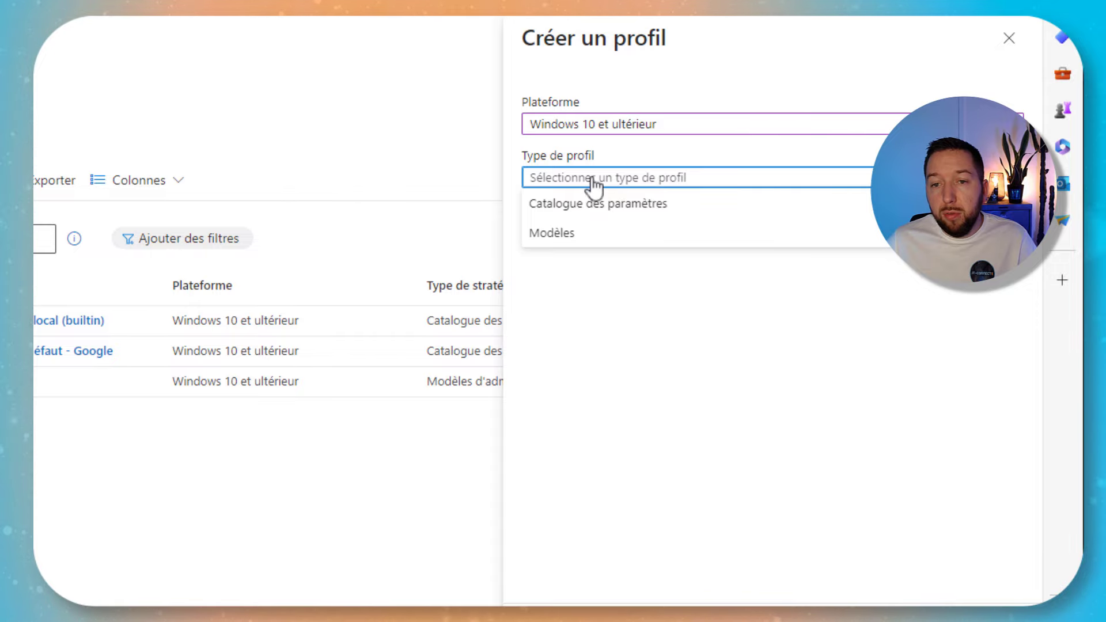
pyautogui.click(552, 235)
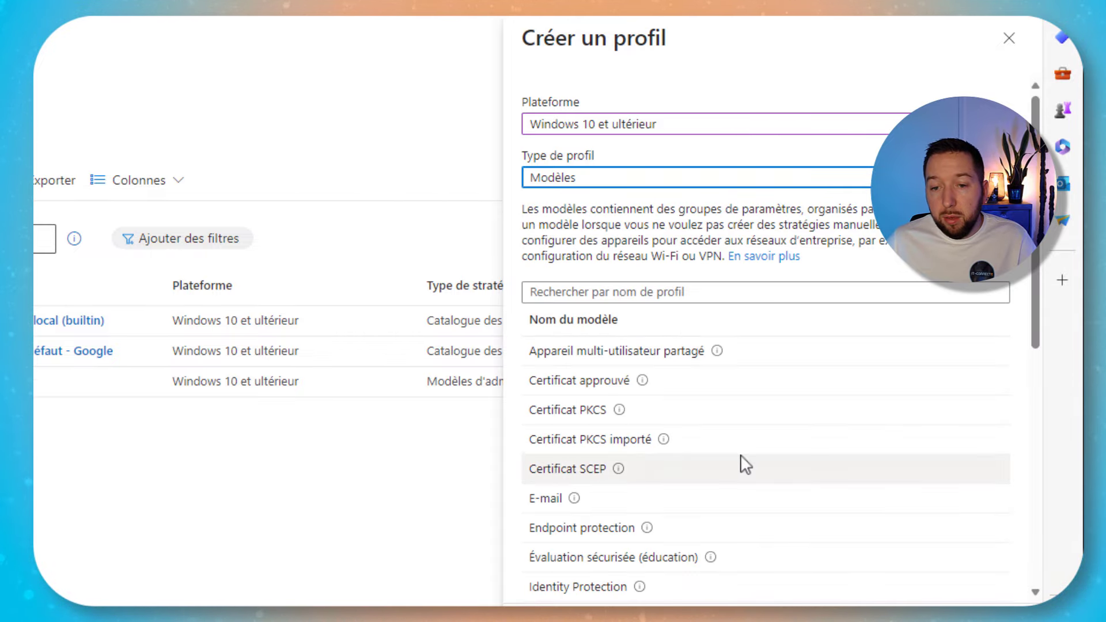
pyautogui.scroll(-8, 741, 461)
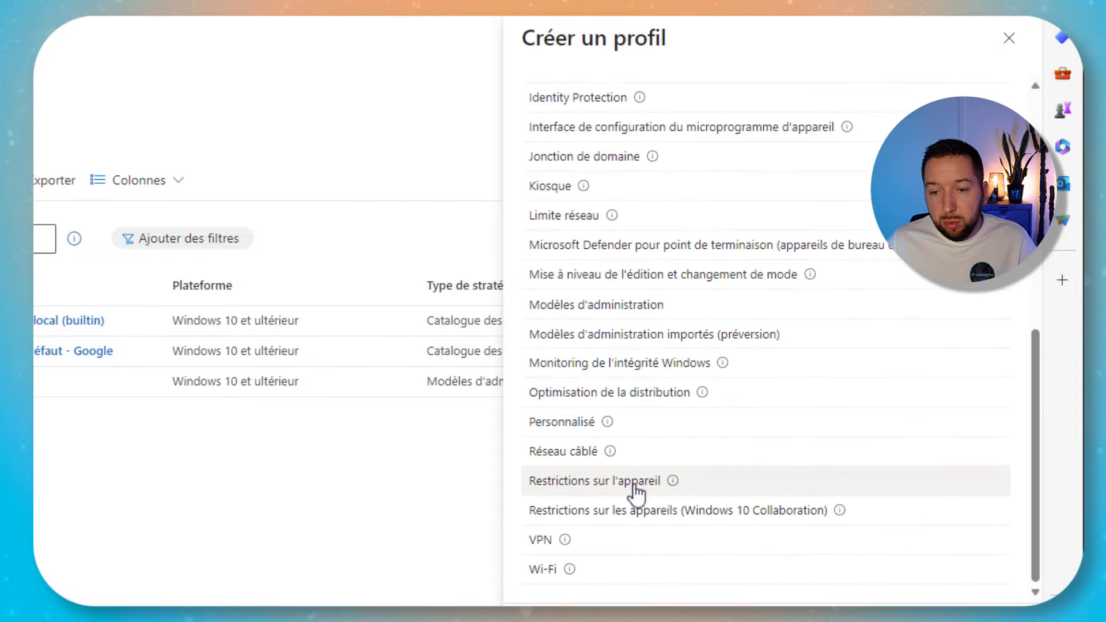
pyautogui.click(580, 484)
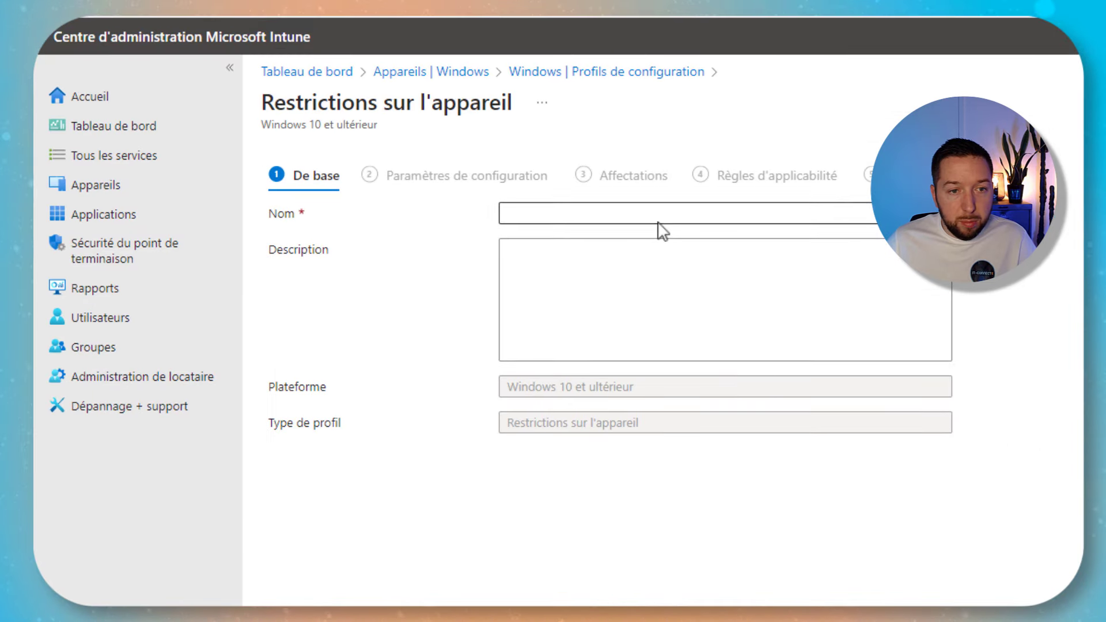
pyautogui.click(658, 219)
pyautogui.write("Configurer fond d'")
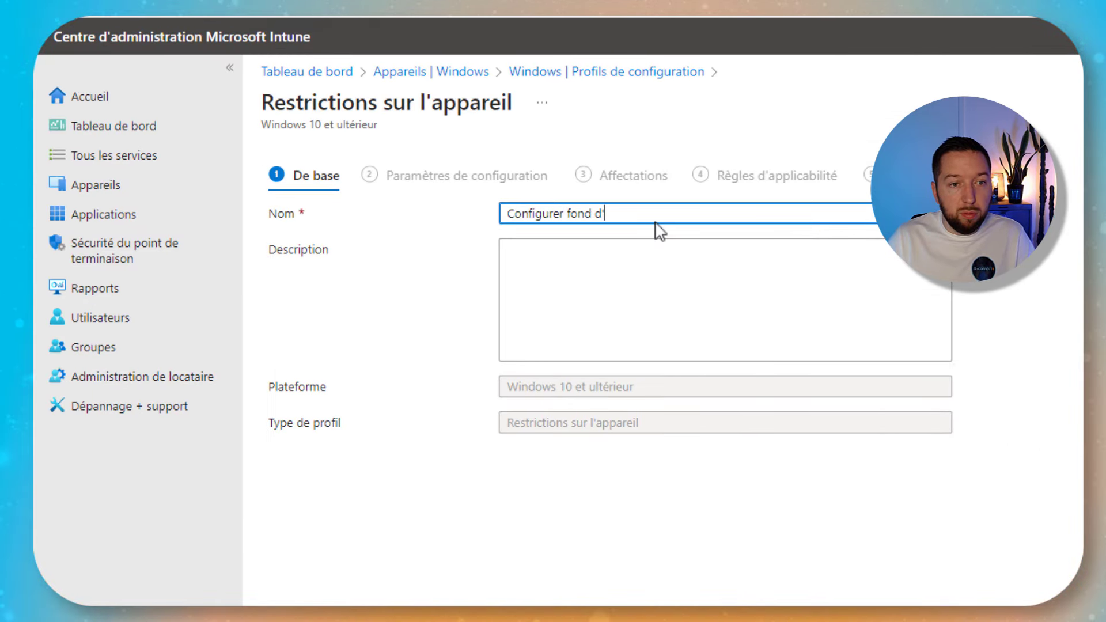
pyautogui.write('écran et écran de verrouillage')
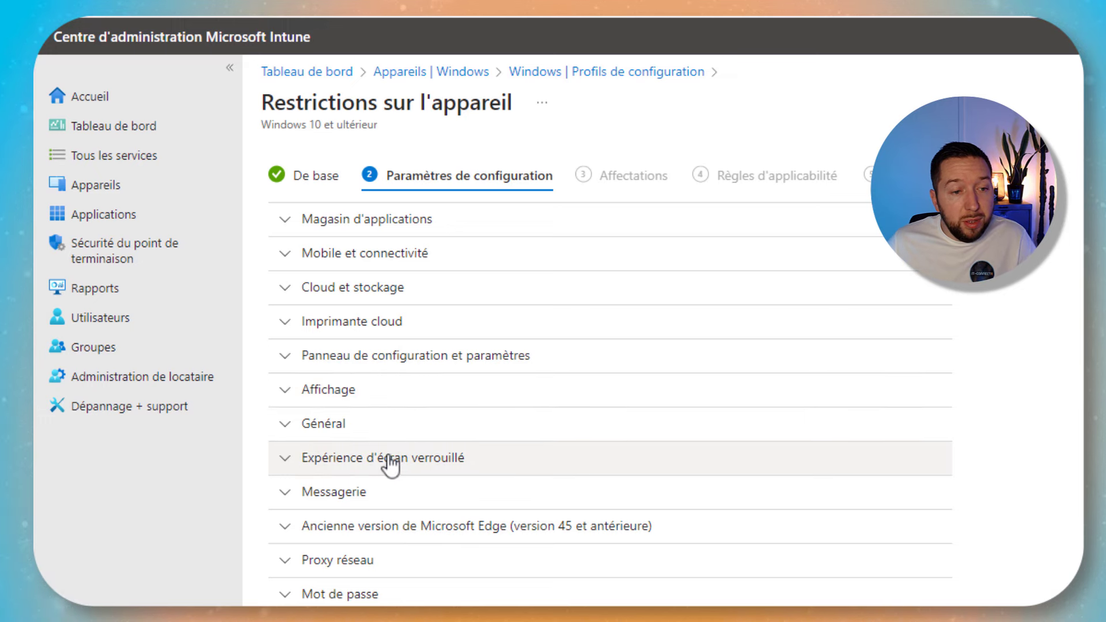
# Paste the wallpaper blob URL into the lock-screen image URL under Expérience d'écran verrouillé
pyautogui.click(391, 465)
pyautogui.scroll(-3, 321, 457)
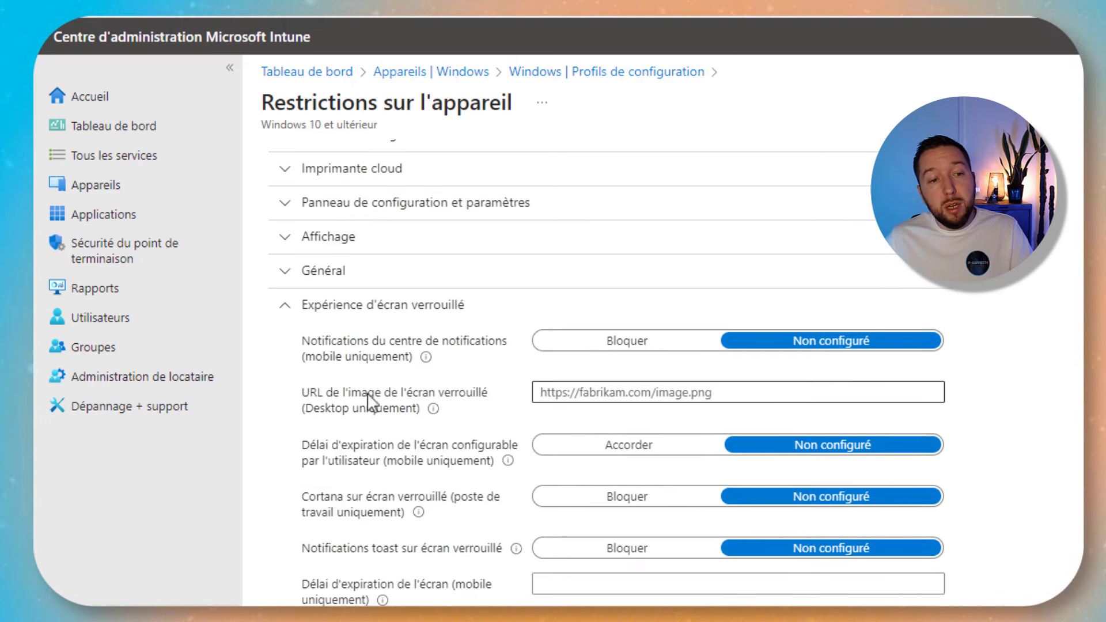
pyautogui.click(605, 399)
pyautogui.hotkey('ctrl', 'v')
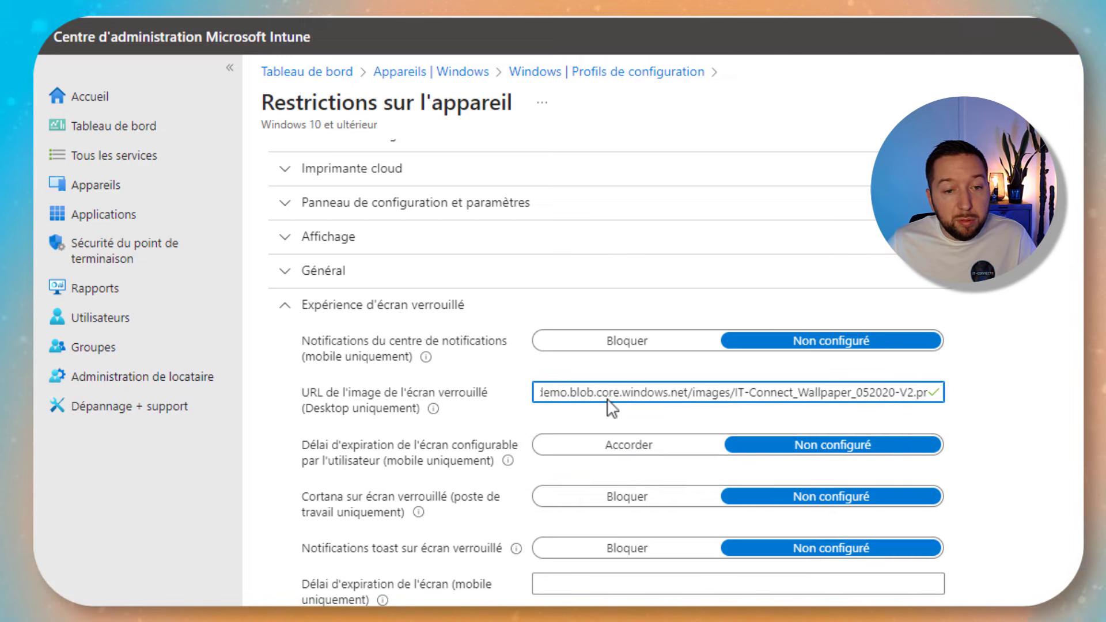
pyautogui.moveTo(928, 396); pyautogui.dragTo(489, 394)
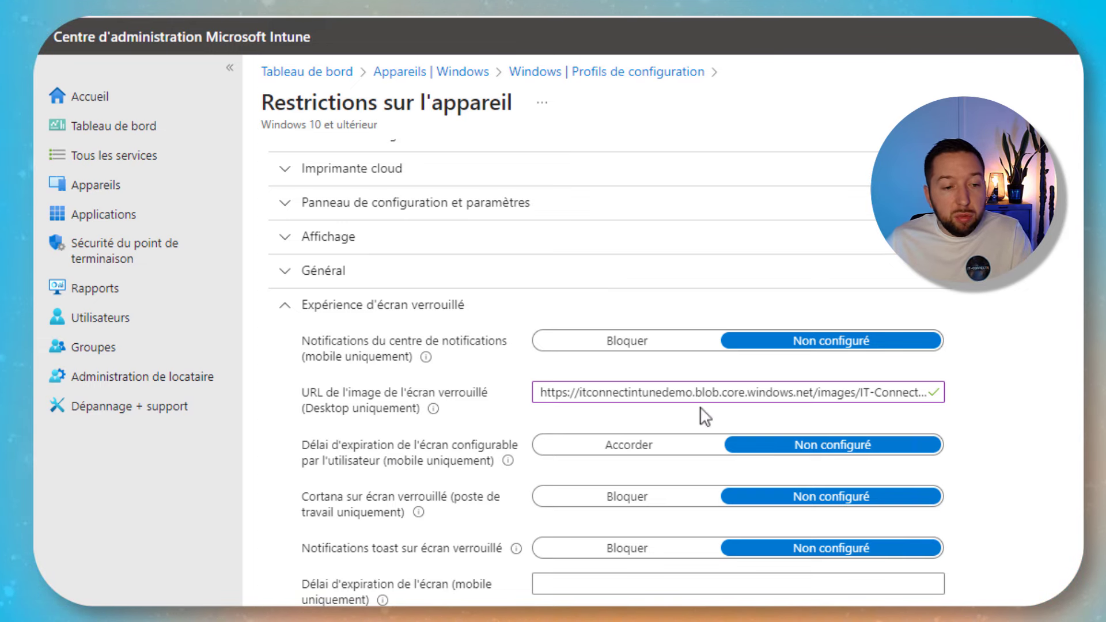
pyautogui.scroll(-1, 704, 414)
pyautogui.scroll(-5, 700, 397)
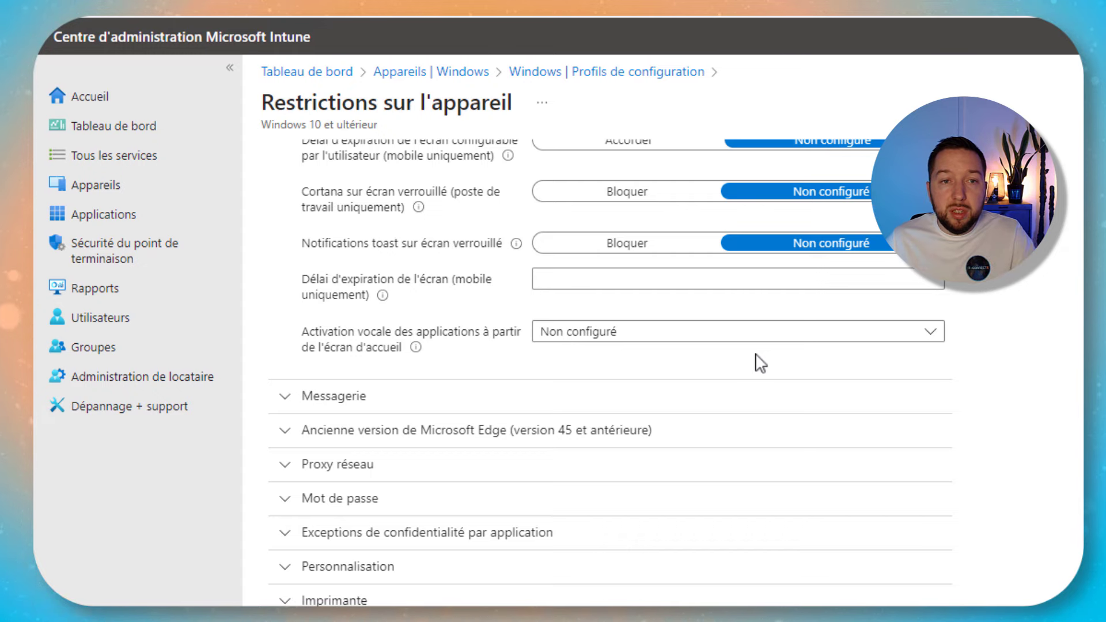
pyautogui.scroll(-6, 760, 363)
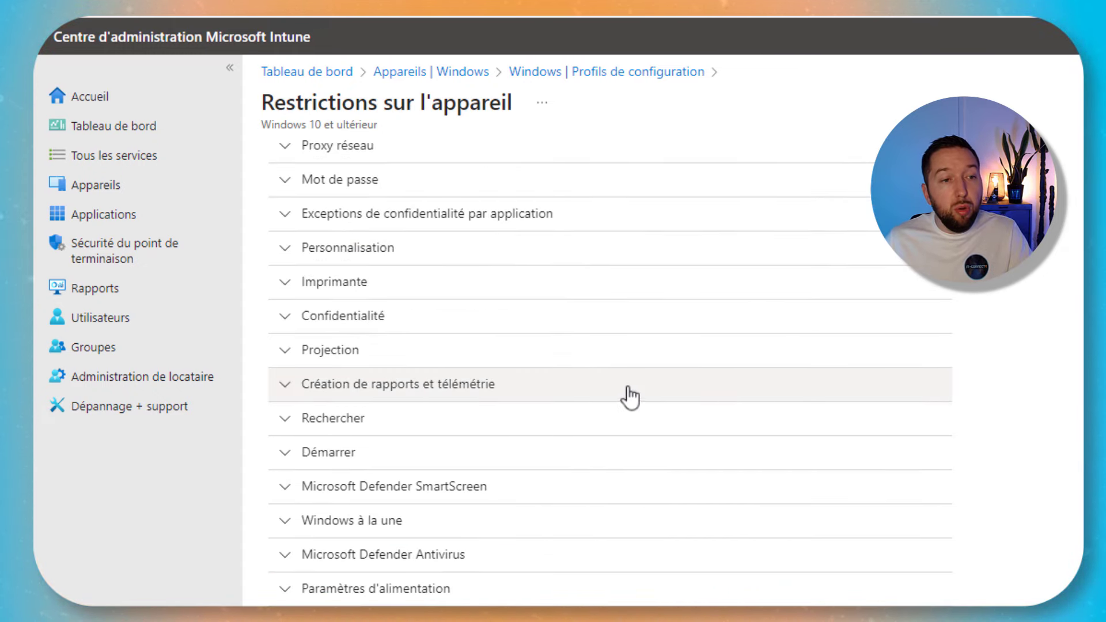
# Paste the same wallpaper blob URL into the desktop background URL under Personnalisation
pyautogui.click(291, 260)
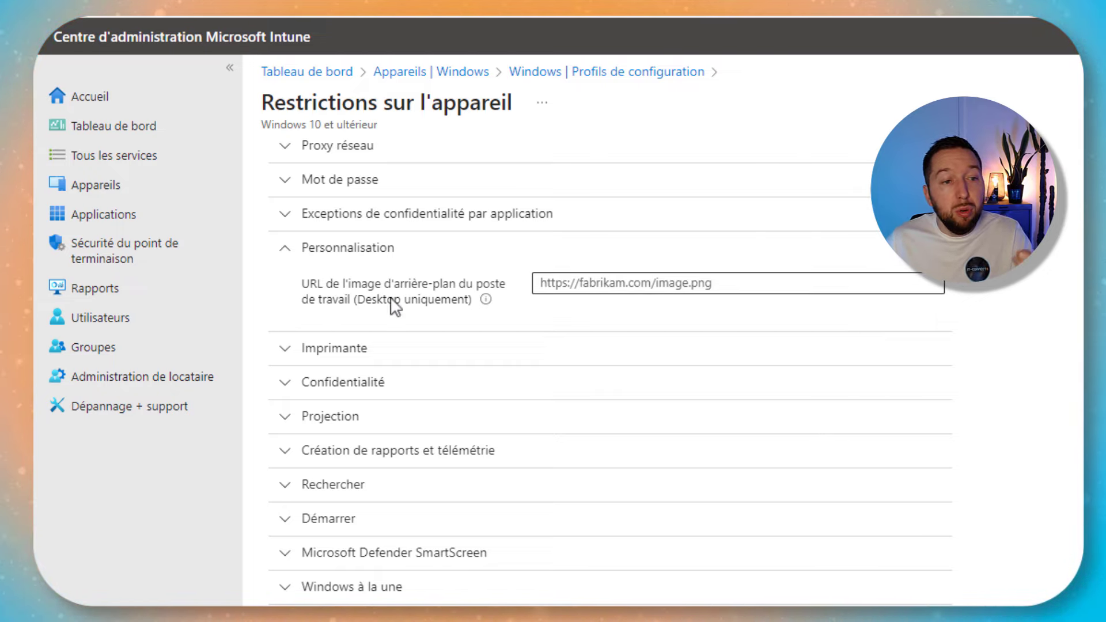
pyautogui.click(573, 287)
pyautogui.hotkey('ctrl', 'v')
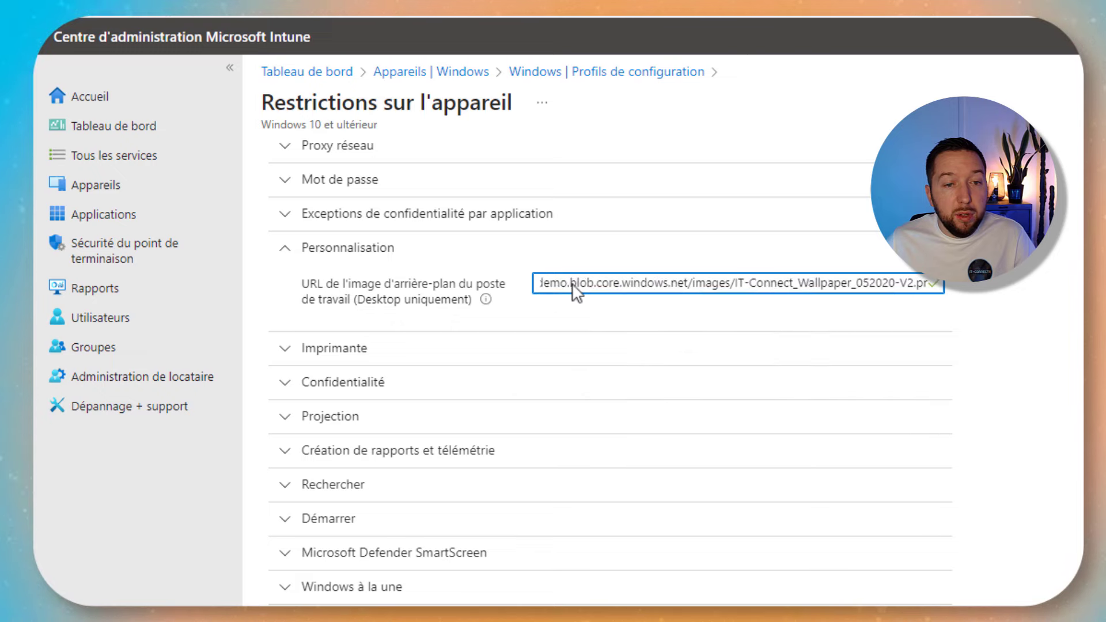
pyautogui.click(1069, 323)
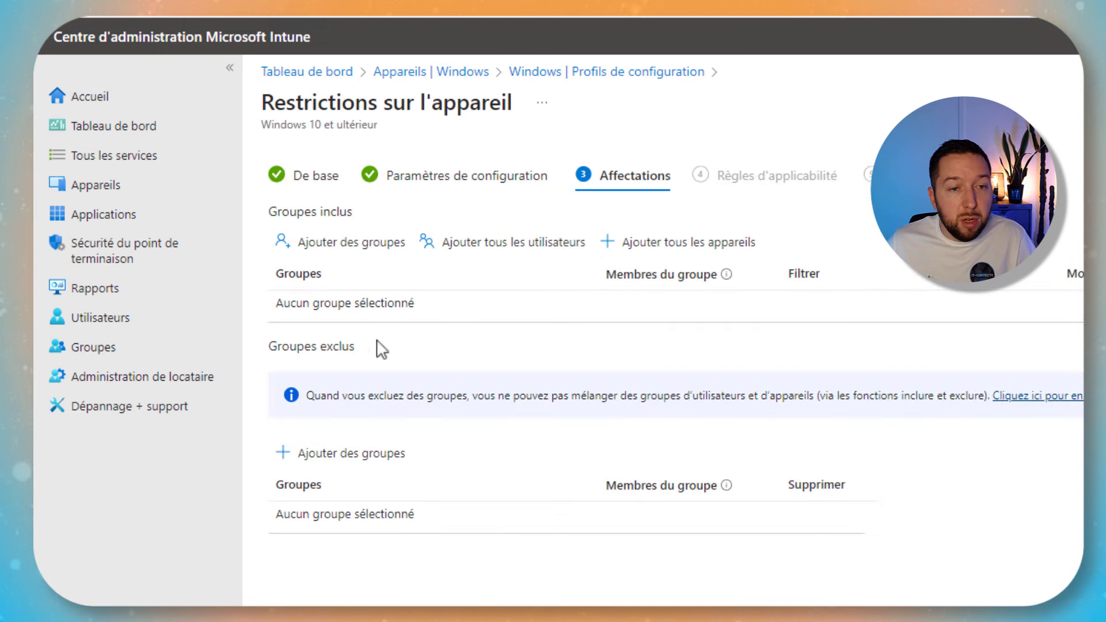
# Assign the wallpaper profile to all devices, create it, and refresh the configuration profiles list
pyautogui.click(686, 247)
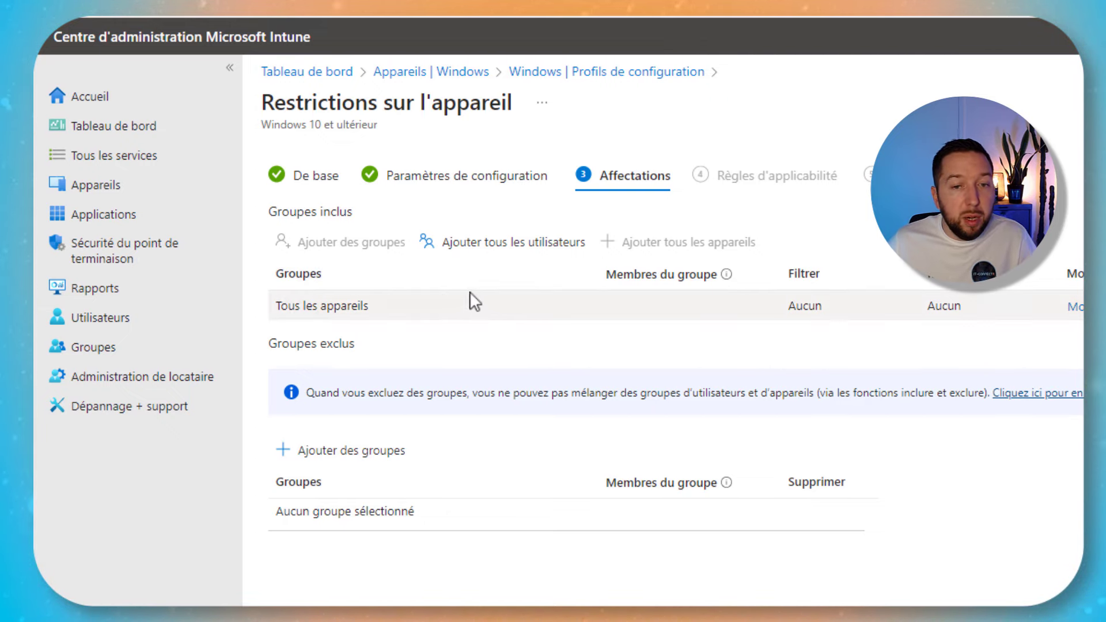
pyautogui.click(358, 611)
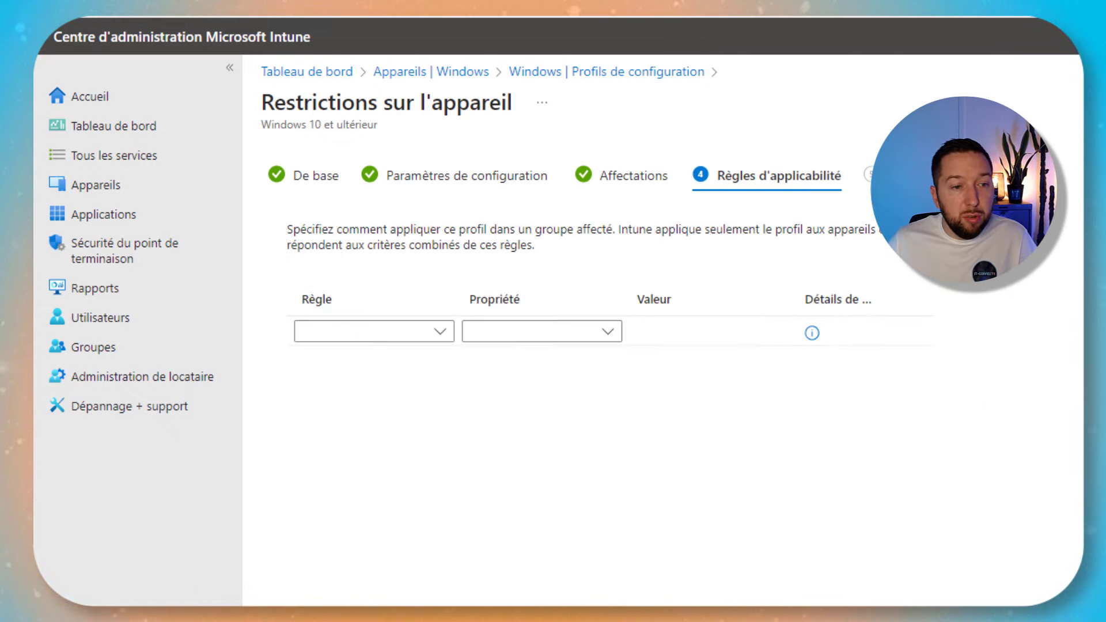
pyautogui.click(358, 611)
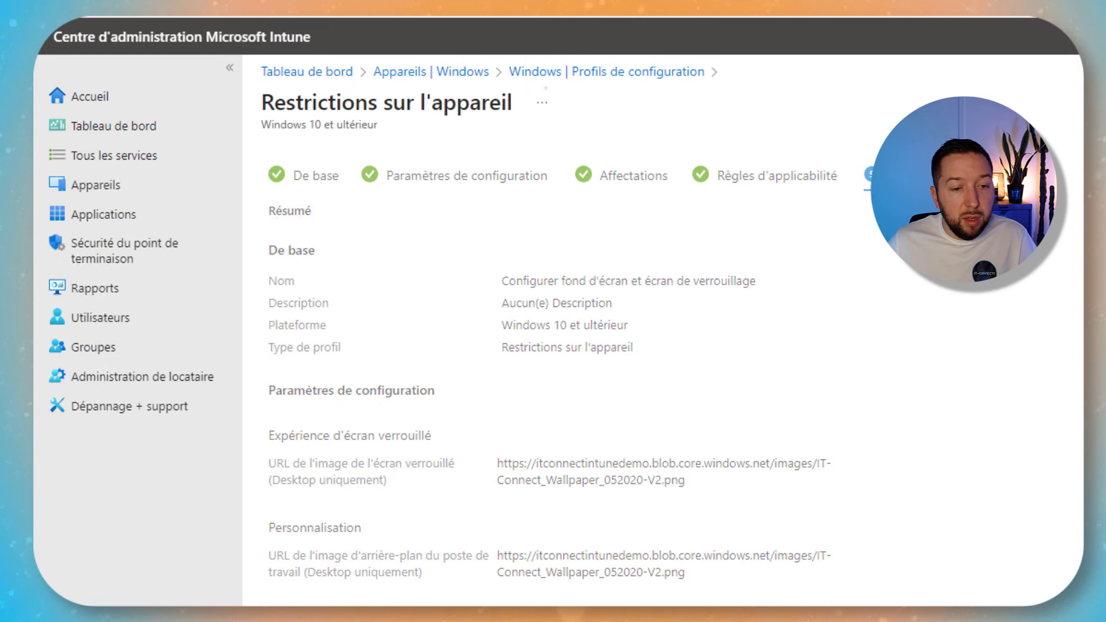
pyautogui.click(358, 611)
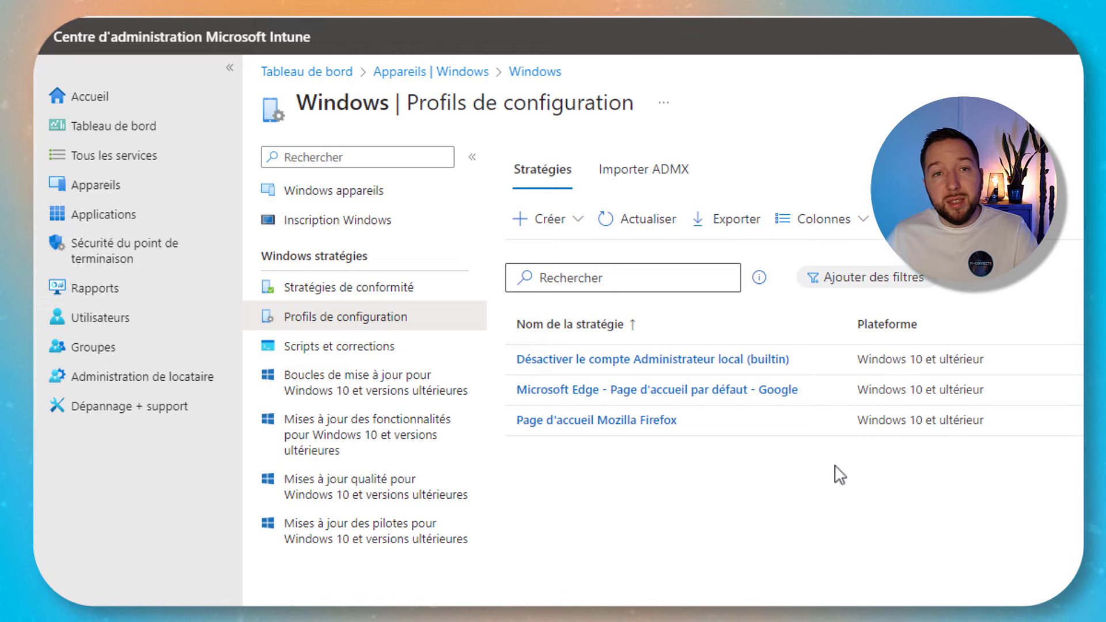
pyautogui.click(606, 225)
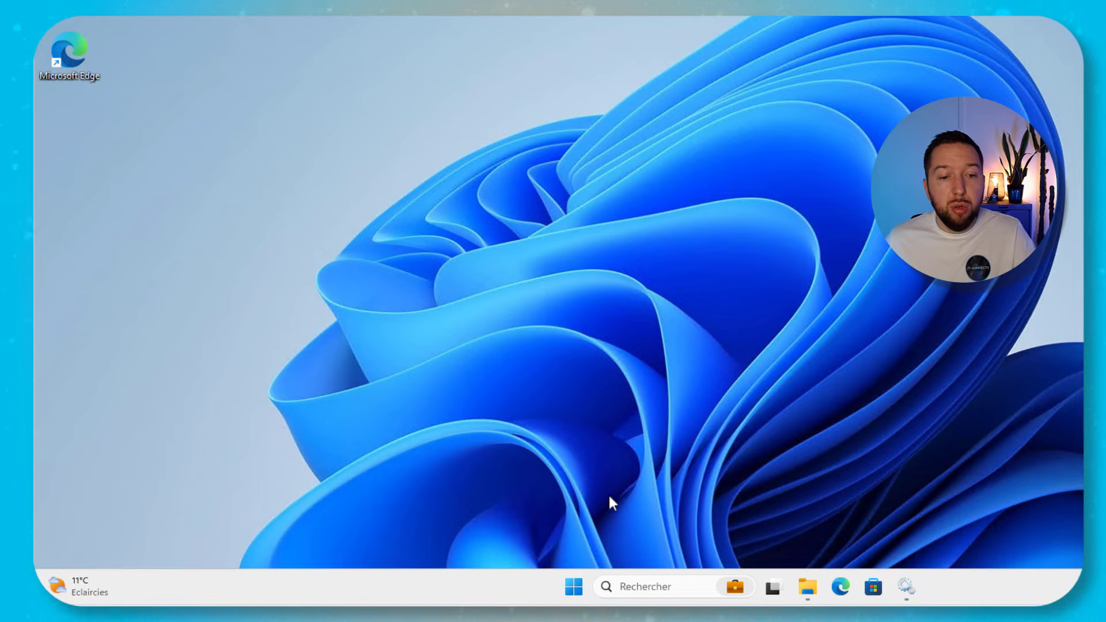
# Go to Accès Professionnel ou Scolaire under Comptes in Windows Settings
pyautogui.click(573, 588)
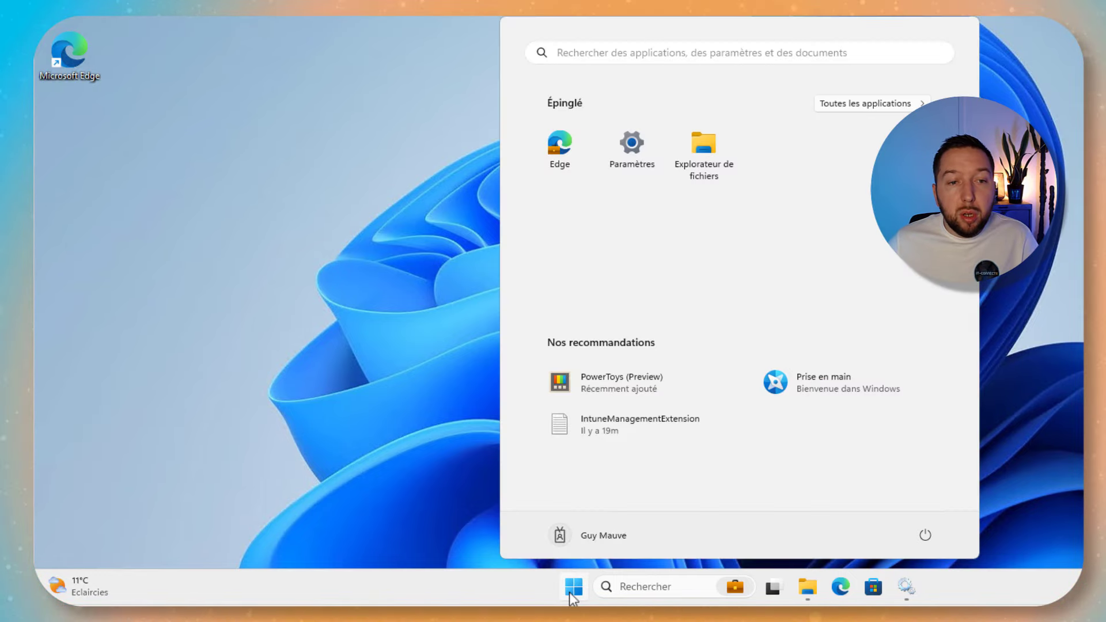
pyautogui.click(632, 155)
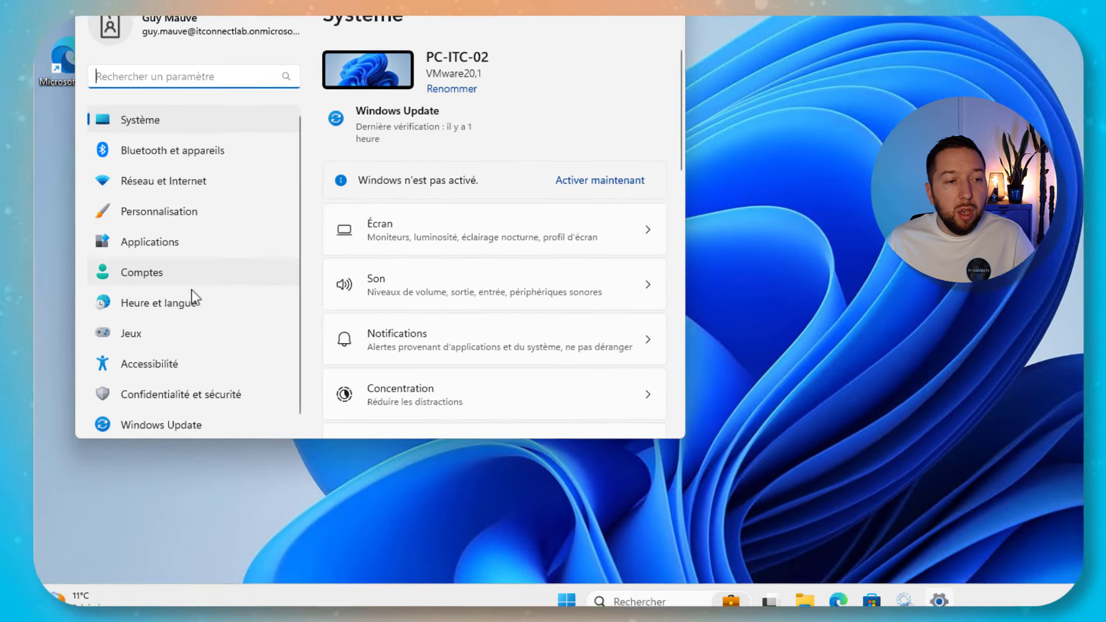
pyautogui.click(167, 263)
pyautogui.scroll(-3, 679, 403)
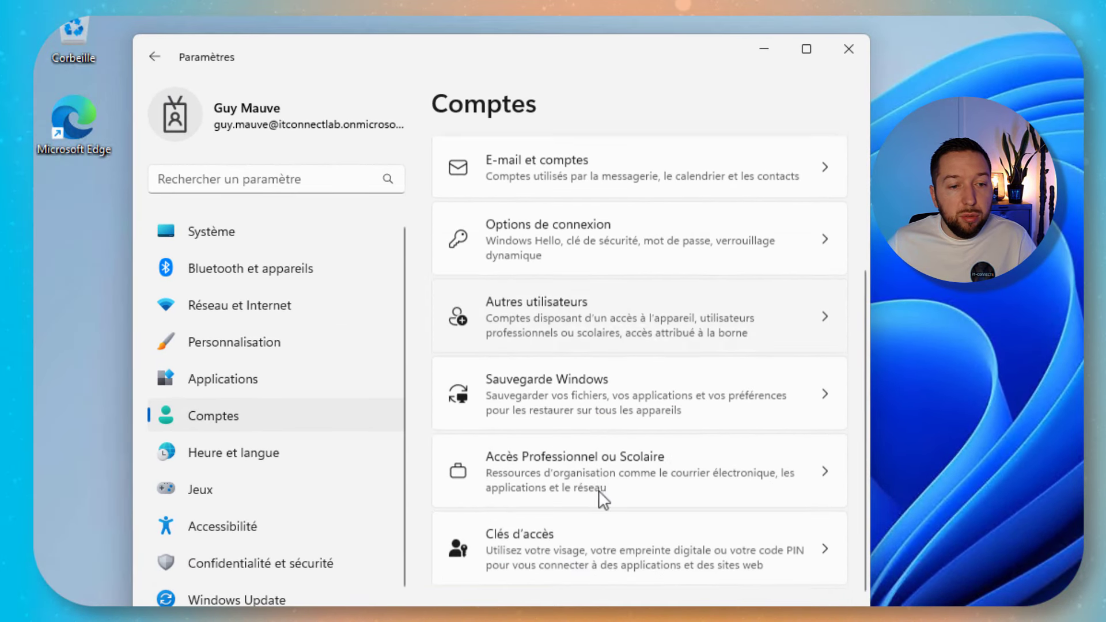
pyautogui.click(611, 469)
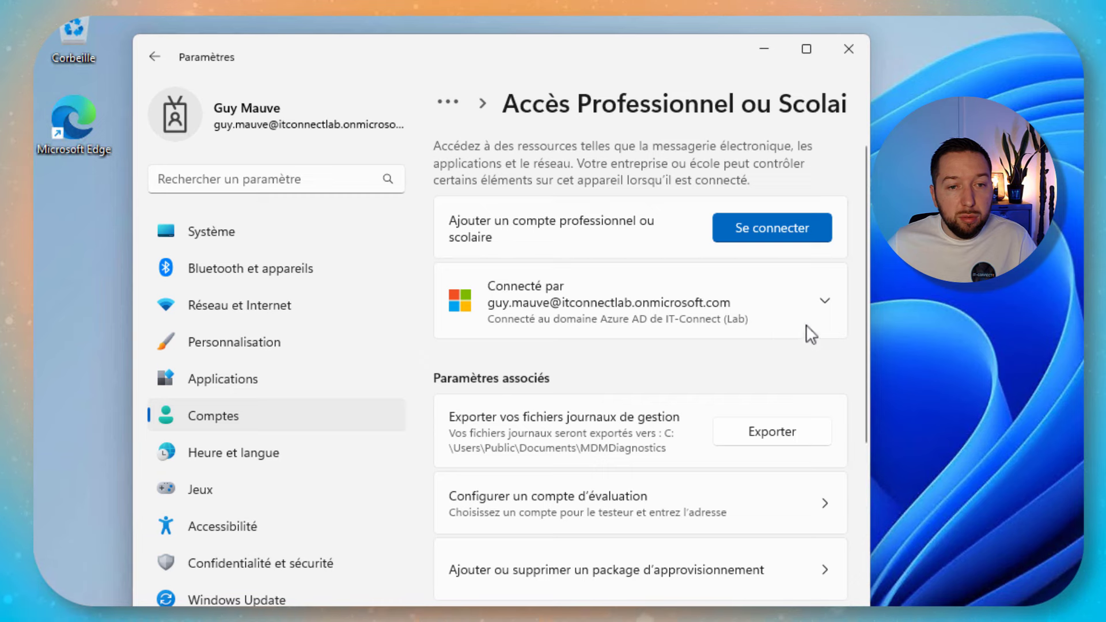
# Sync the work account's device with Intune, then sign back in with the PIN
pyautogui.click(803, 287)
pyautogui.click(769, 371)
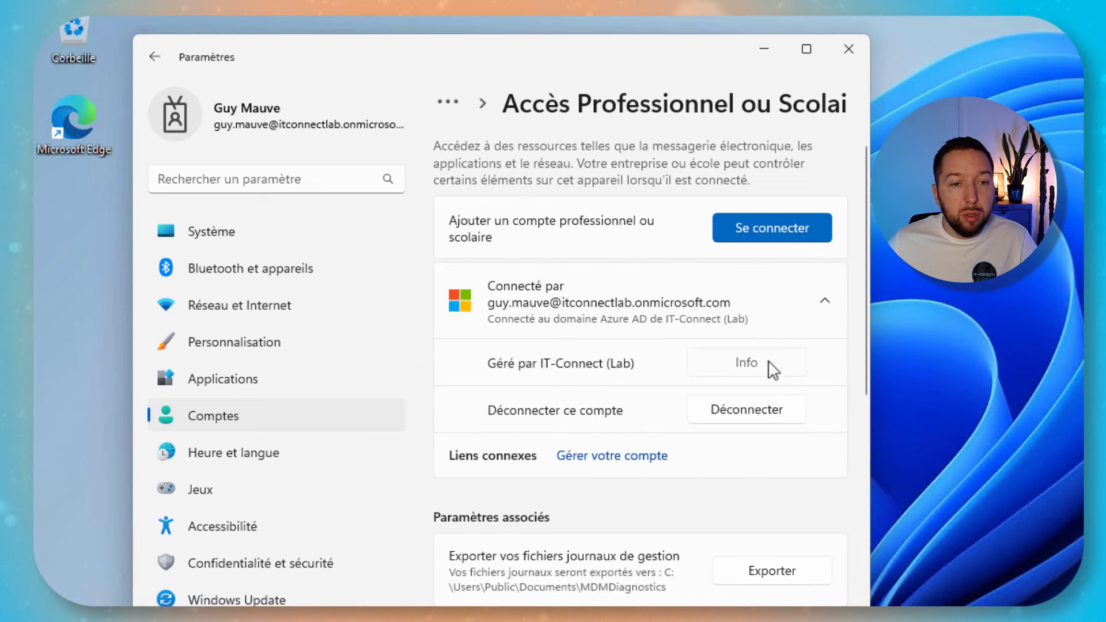
pyautogui.scroll(-5, 709, 348)
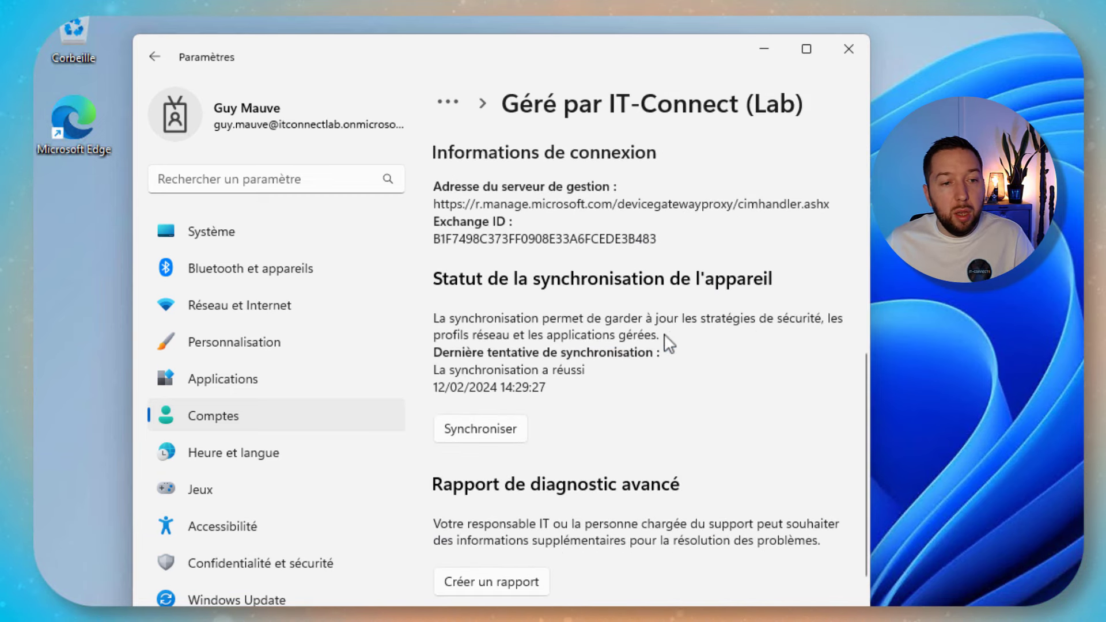
pyautogui.click(517, 433)
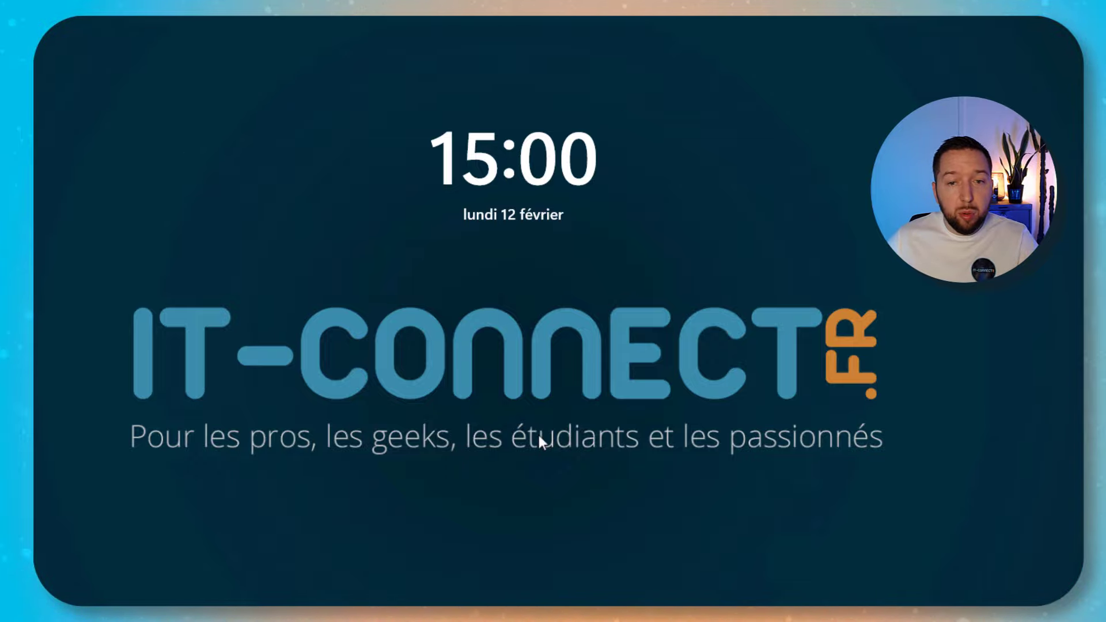
pyautogui.click(808, 387)
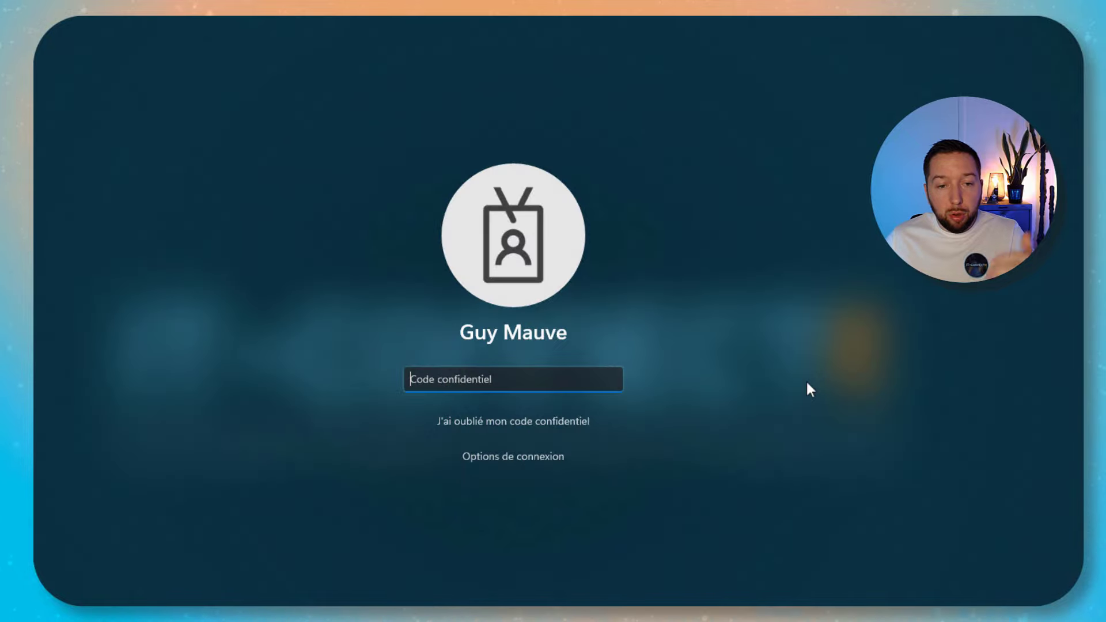
pyautogui.write('1234')
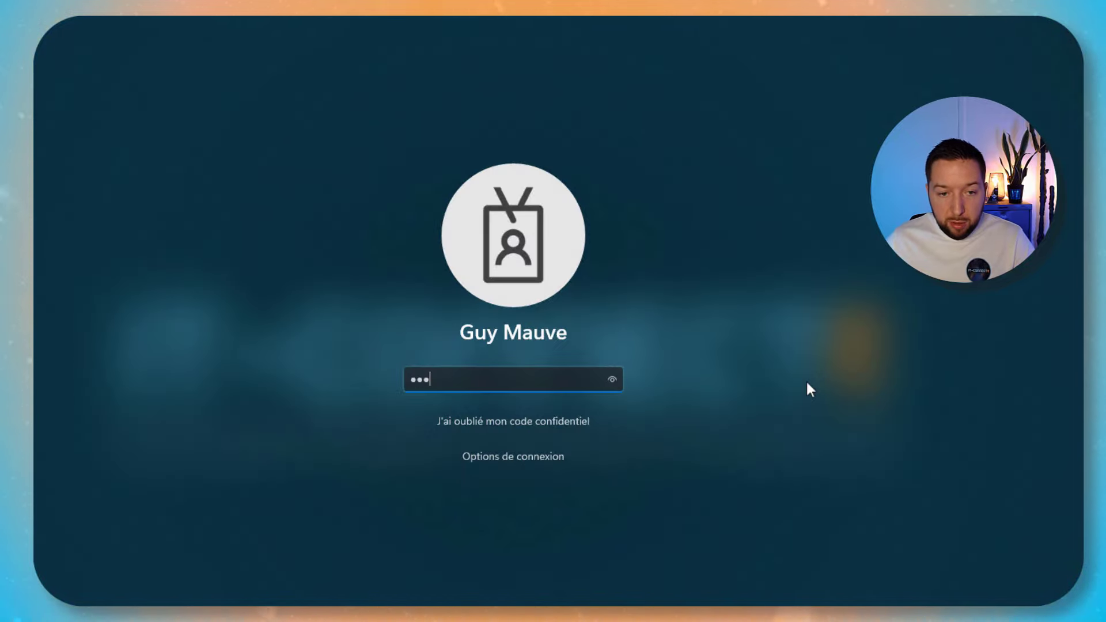